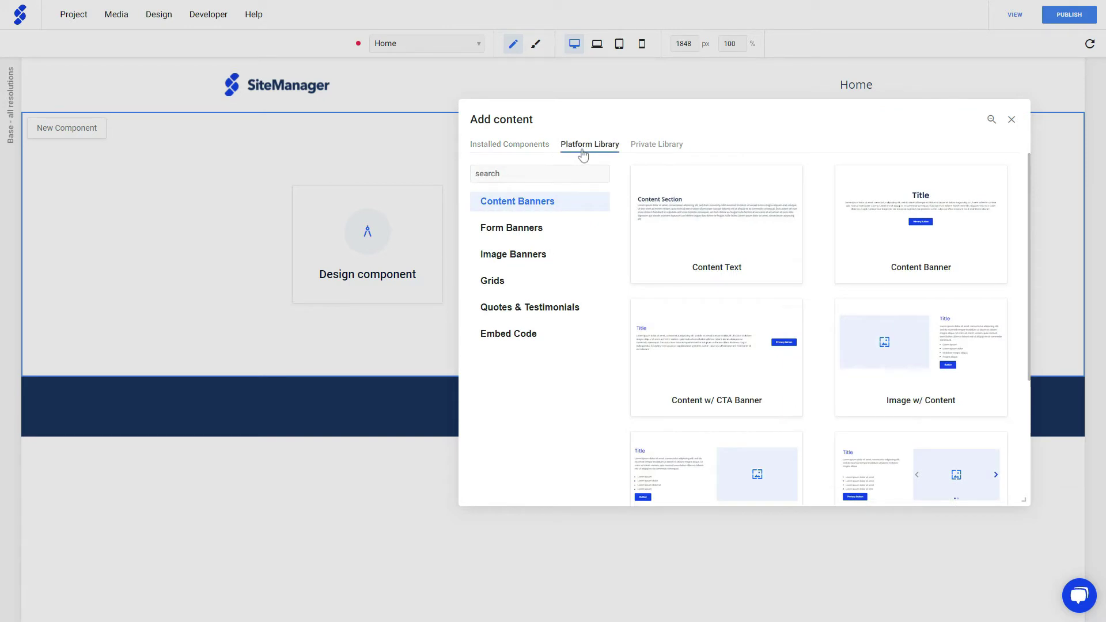
# - Examine the private library and the installed components, and close the content library
pyautogui.click(671, 146)
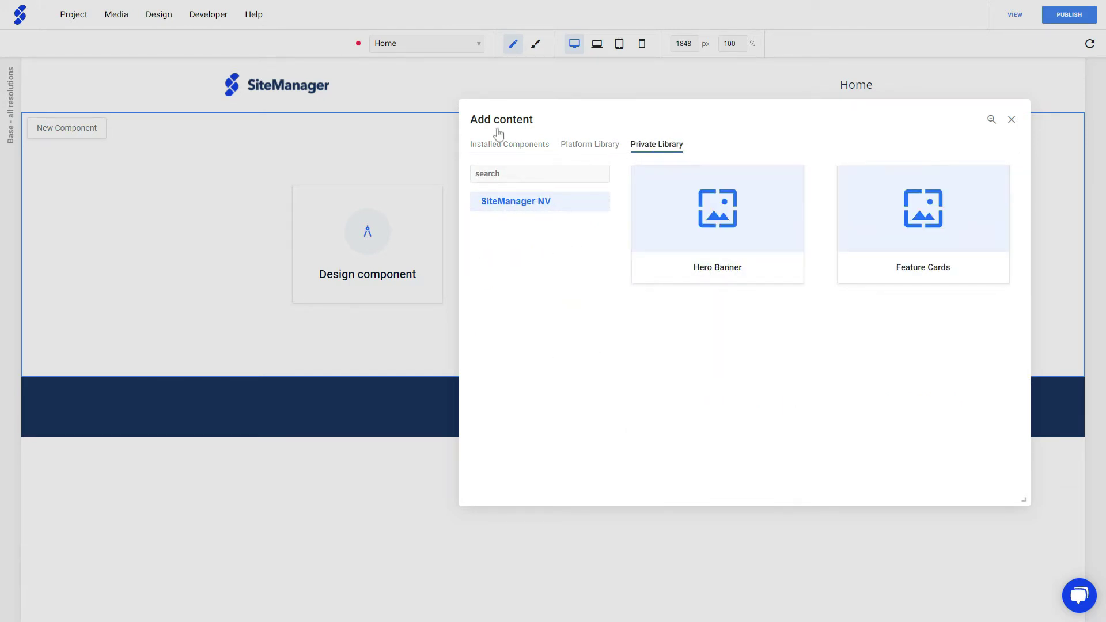
pyautogui.click(496, 146)
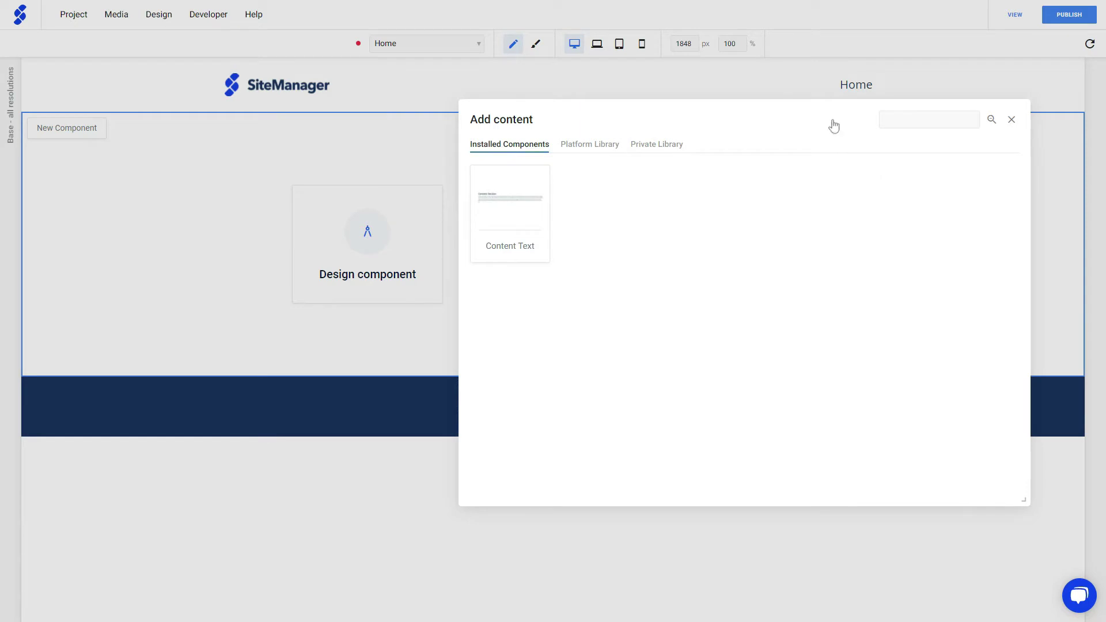
pyautogui.click(1008, 118)
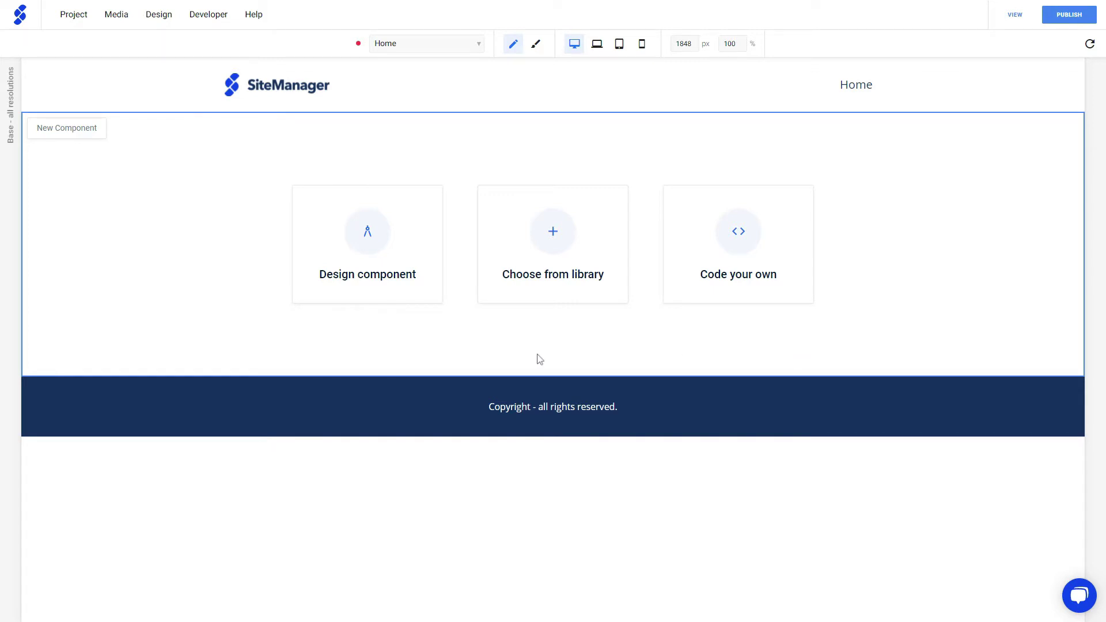
# - Create a new designed component named Grid in the empty page section
pyautogui.click(353, 249)
pyautogui.click(464, 117)
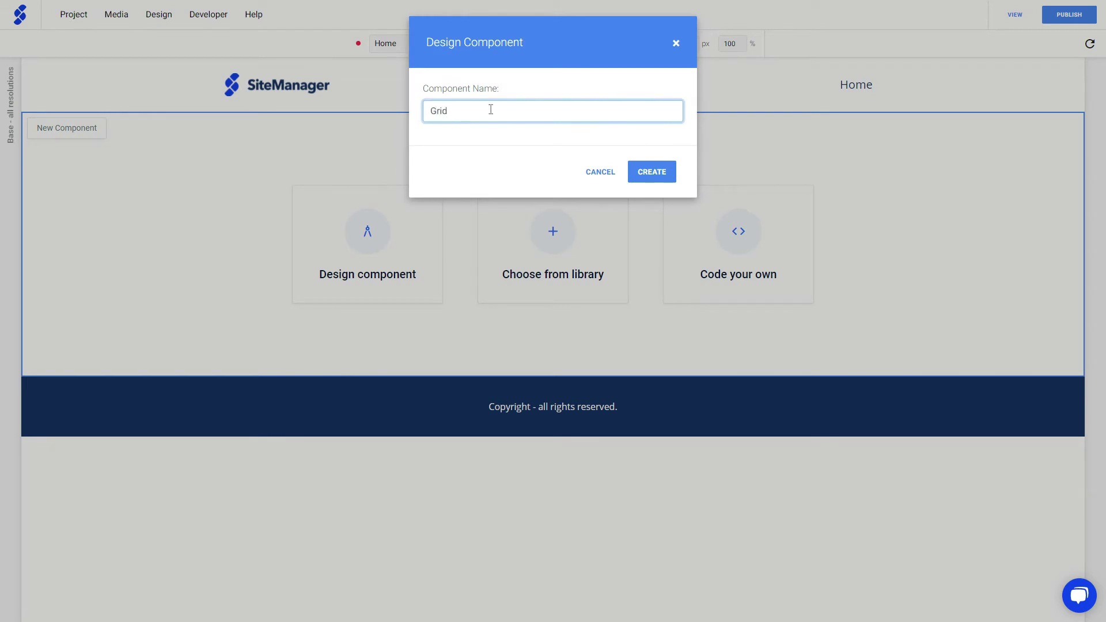
pyautogui.click(659, 174)
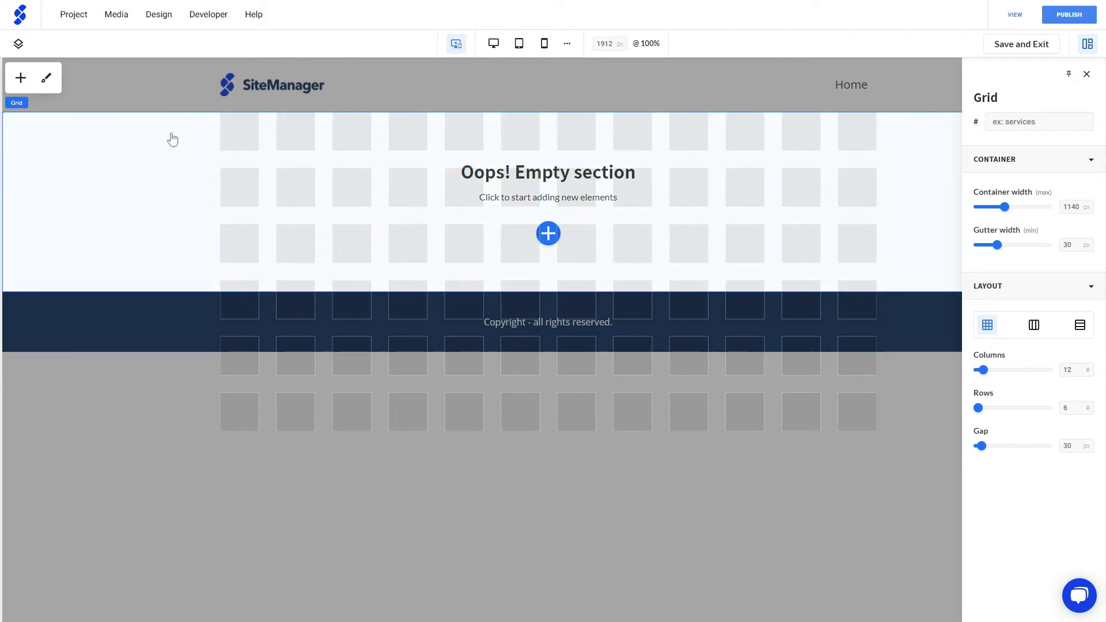
# - Add a plain Image block to the empty Grid component
pyautogui.click(20, 78)
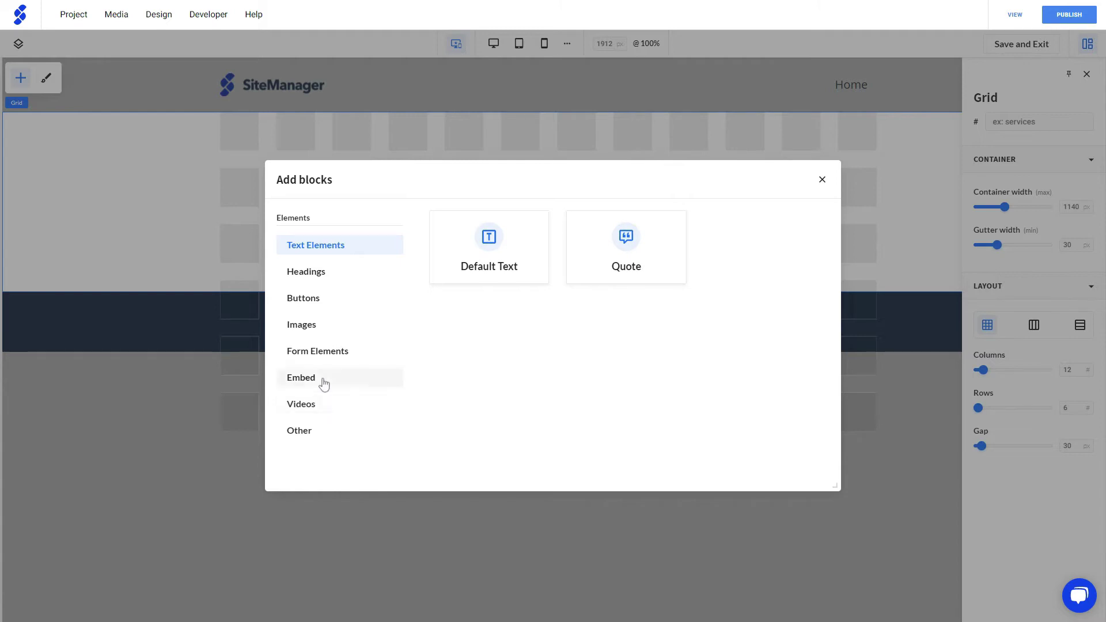
pyautogui.click(329, 337)
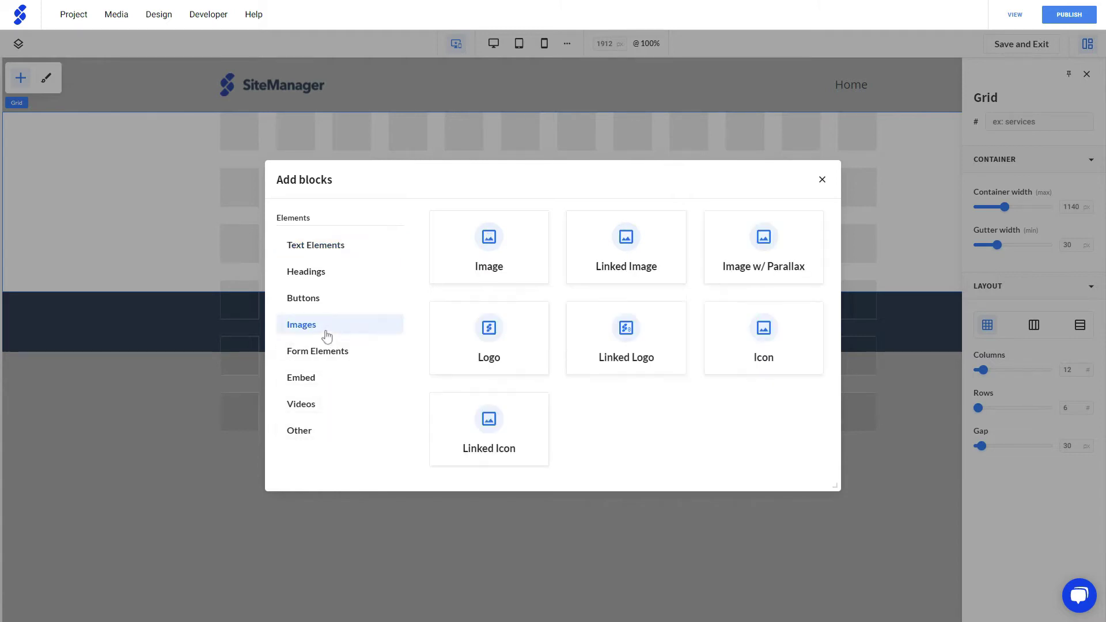
pyautogui.click(482, 253)
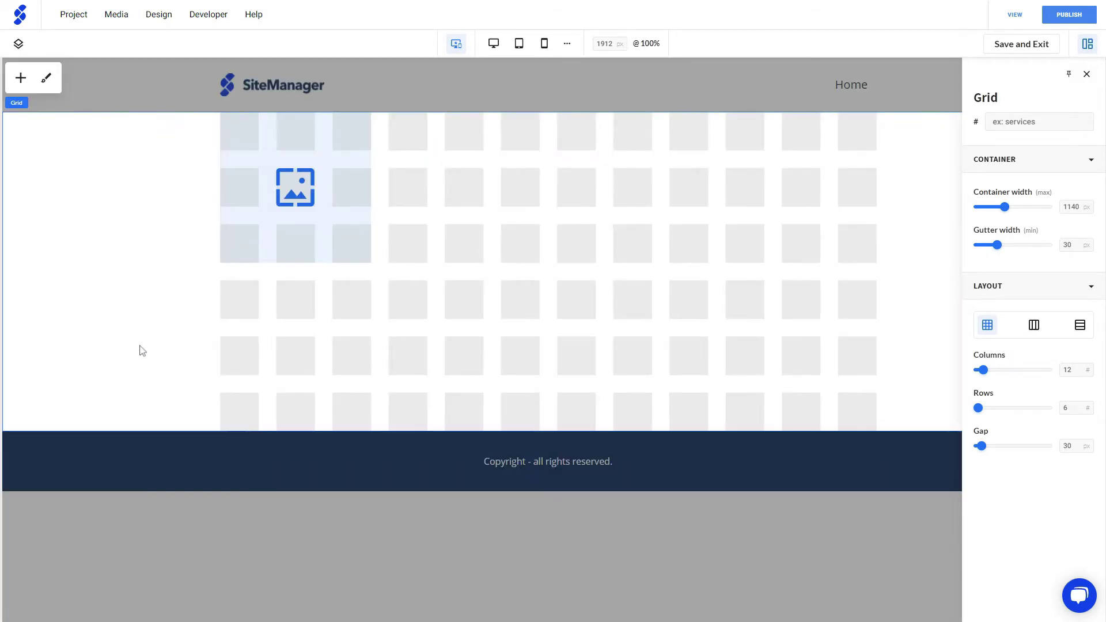
# - Try 14 columns for the grid layout and set the column count back to 12
pyautogui.click(1088, 46)
pyautogui.click(1088, 46)
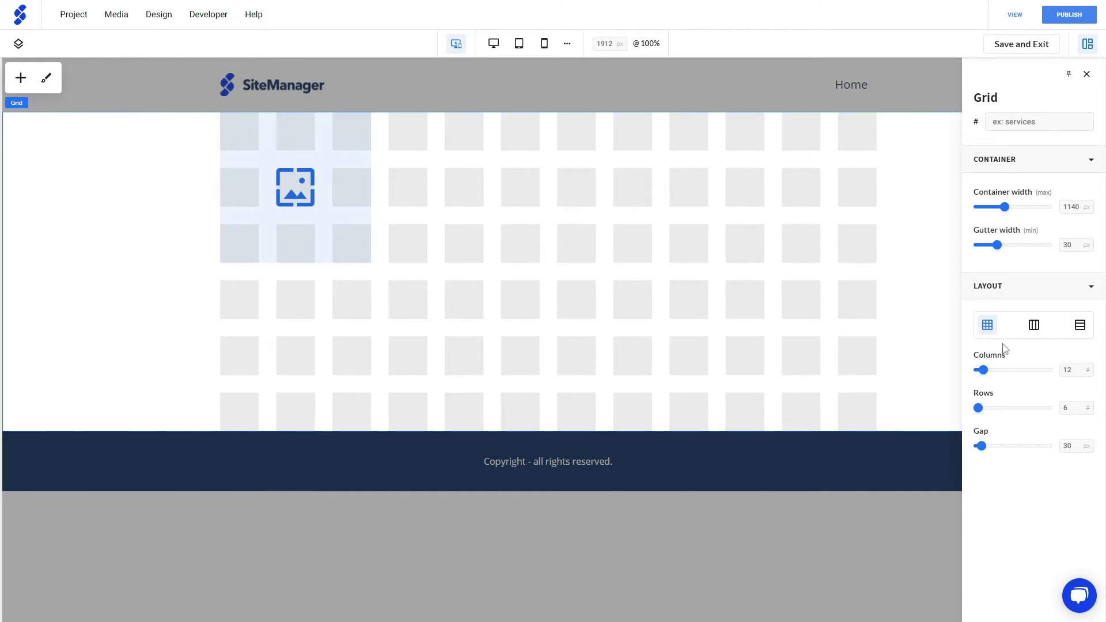
pyautogui.click(988, 357)
pyautogui.write('4')
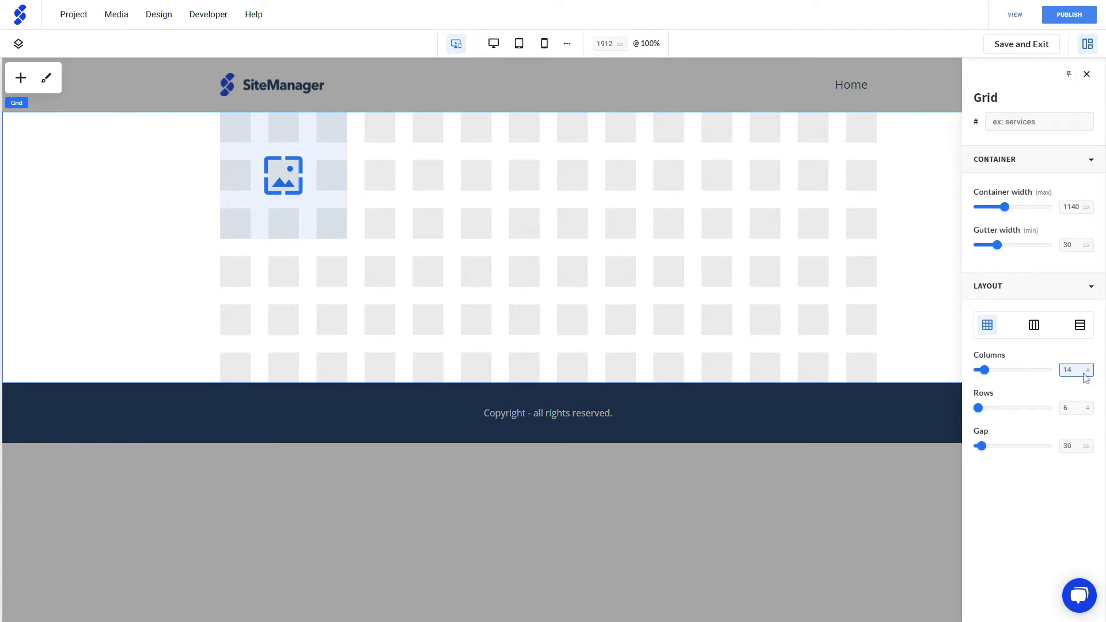
pyautogui.press('BackSpace')
pyautogui.write('2')
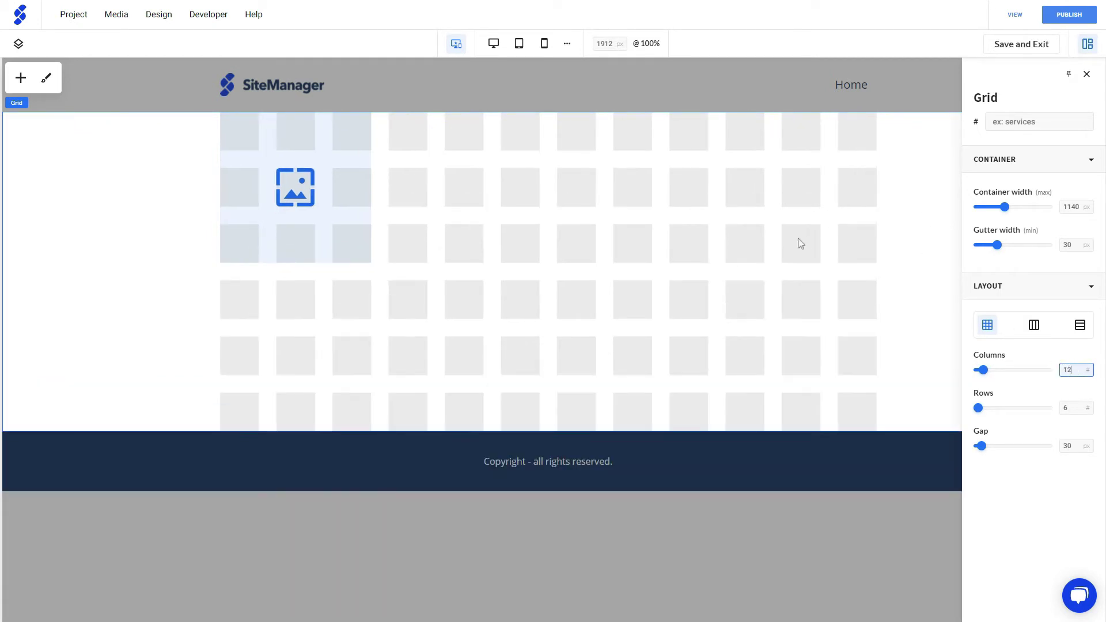
# - Try 4 rows for the grid layout and set the row count back to 6
pyautogui.click(1068, 408)
pyautogui.press('BackSpace')
pyautogui.write('4')
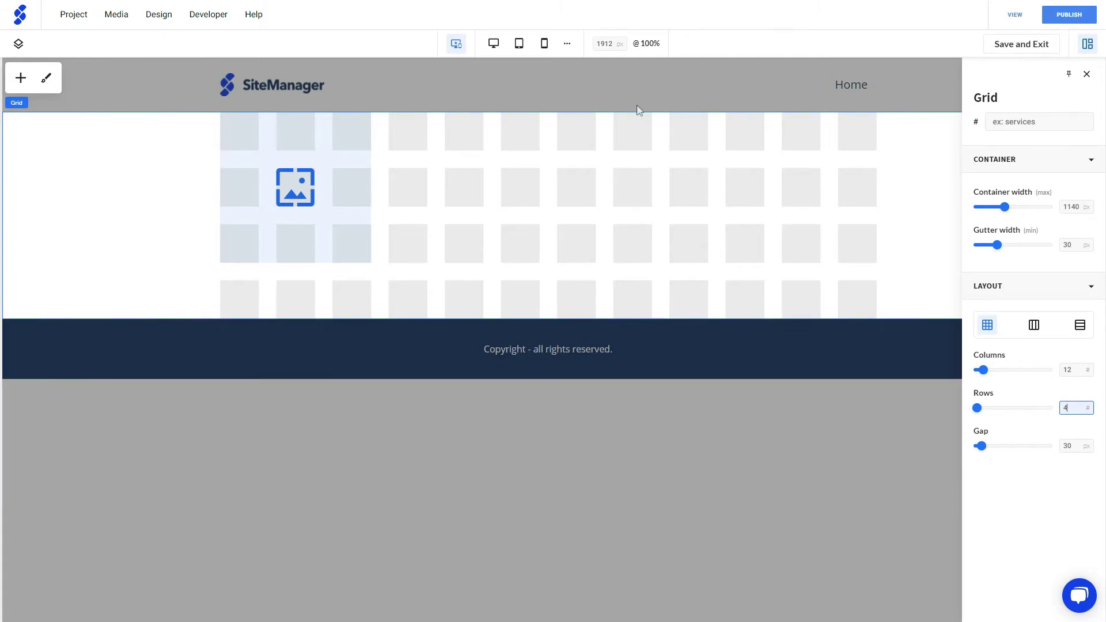
pyautogui.moveTo(1076, 403); pyautogui.dragTo(1028, 411)
pyautogui.write('6')
# - Set the grid layout's gap to 15 px
pyautogui.doubleClick(1073, 446)
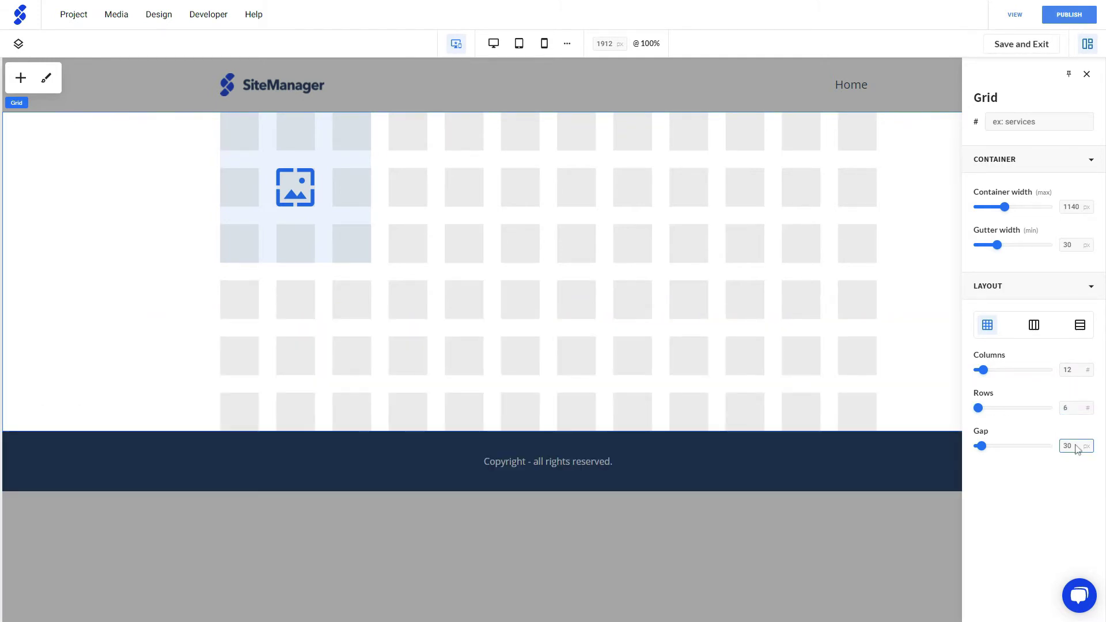
pyautogui.write('15')
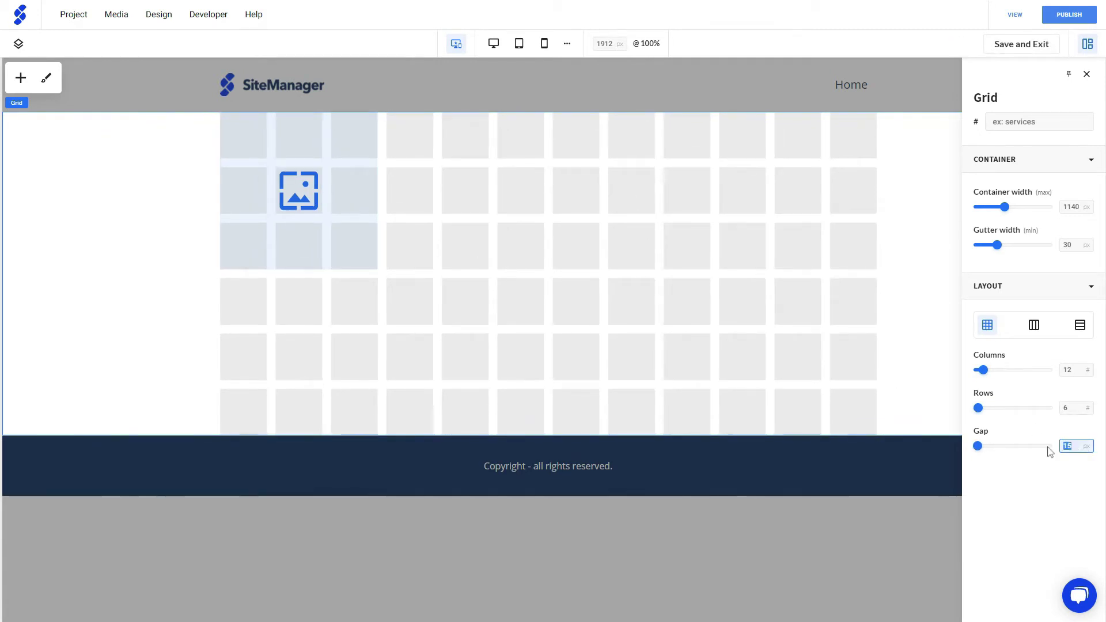
pyautogui.click(1043, 429)
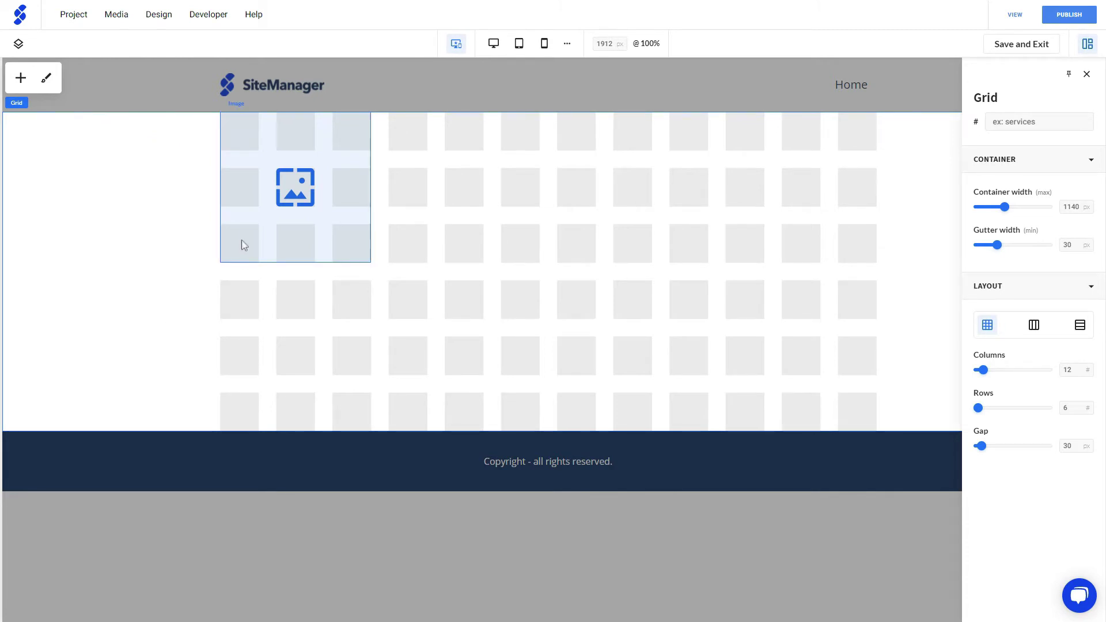
# - Move the image block one column right and one row down, and enlarge it to five columns by four rows with stretched vertical alignment
pyautogui.click(280, 169)
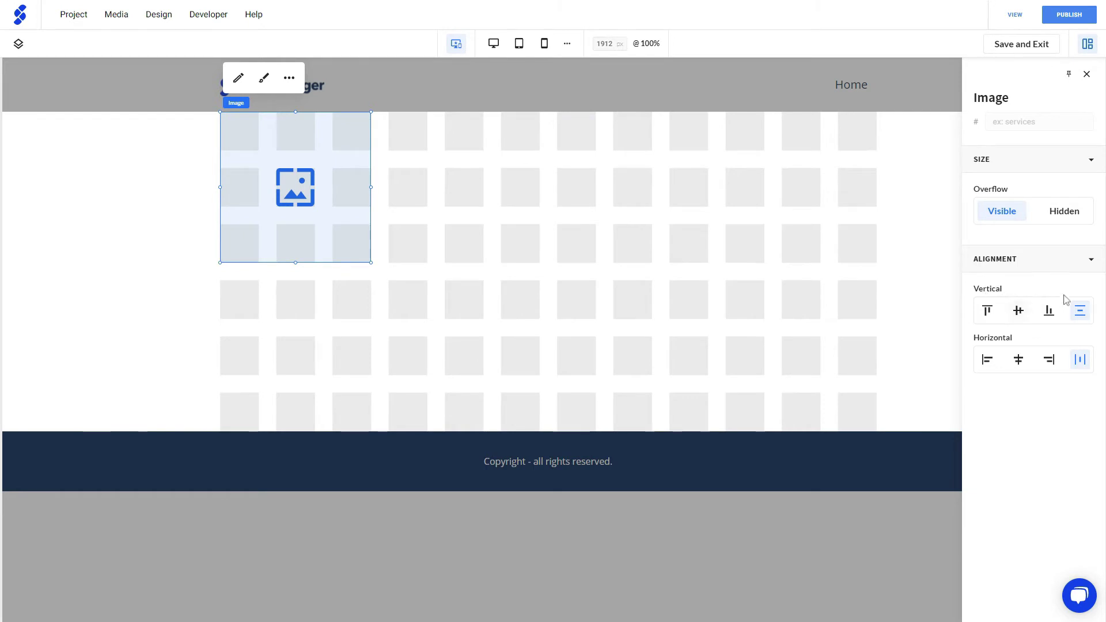
pyautogui.click(1072, 311)
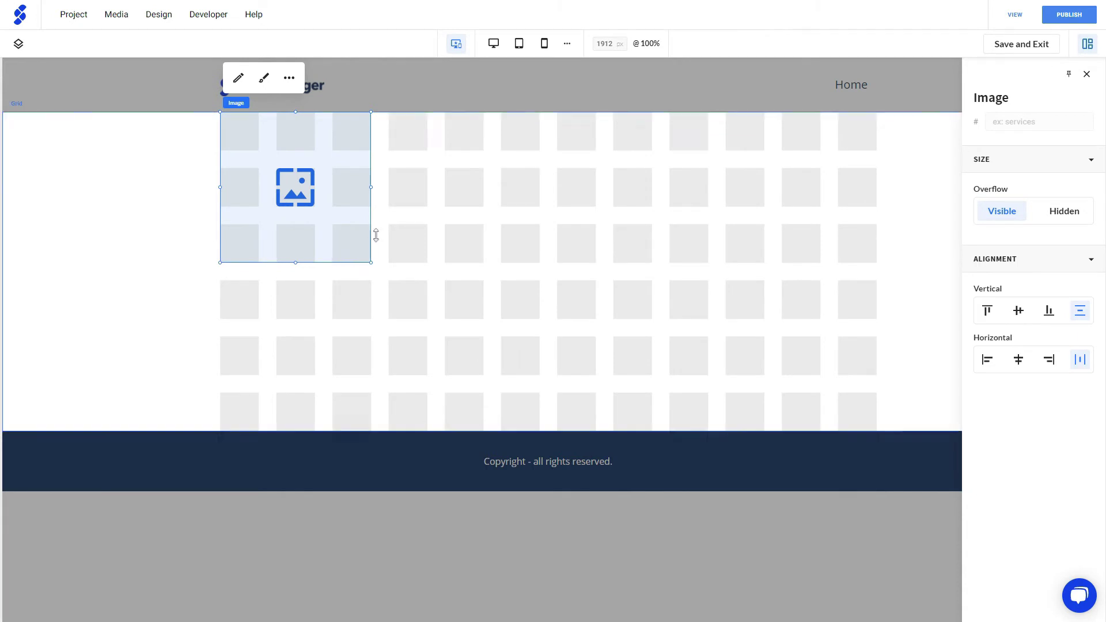
pyautogui.moveTo(293, 184); pyautogui.dragTo(369, 245)
pyautogui.moveTo(424, 319); pyautogui.dragTo(536, 370)
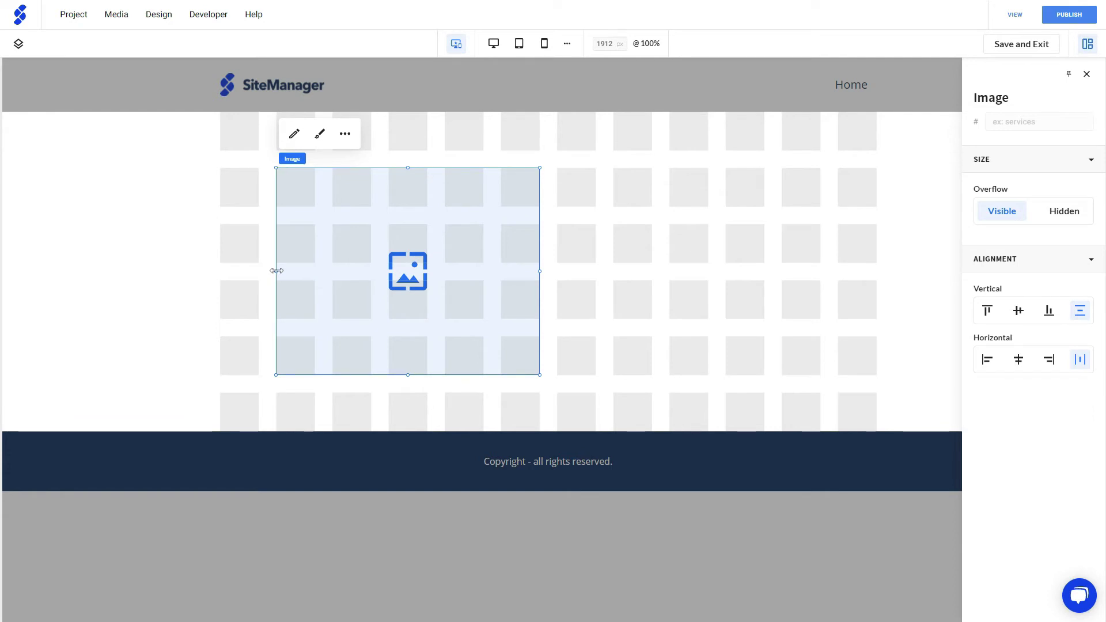
# - Extend the image block to the page's left edge and over the full height of the grid
pyautogui.moveTo(275, 272); pyautogui.dragTo(4, 270)
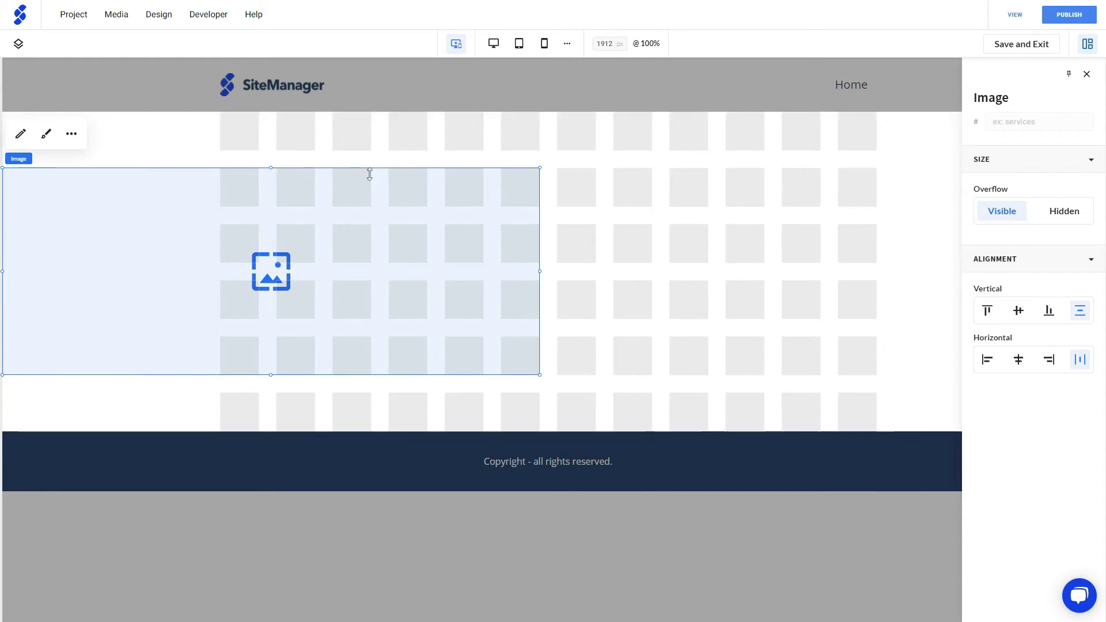
pyautogui.moveTo(378, 167); pyautogui.dragTo(388, 113)
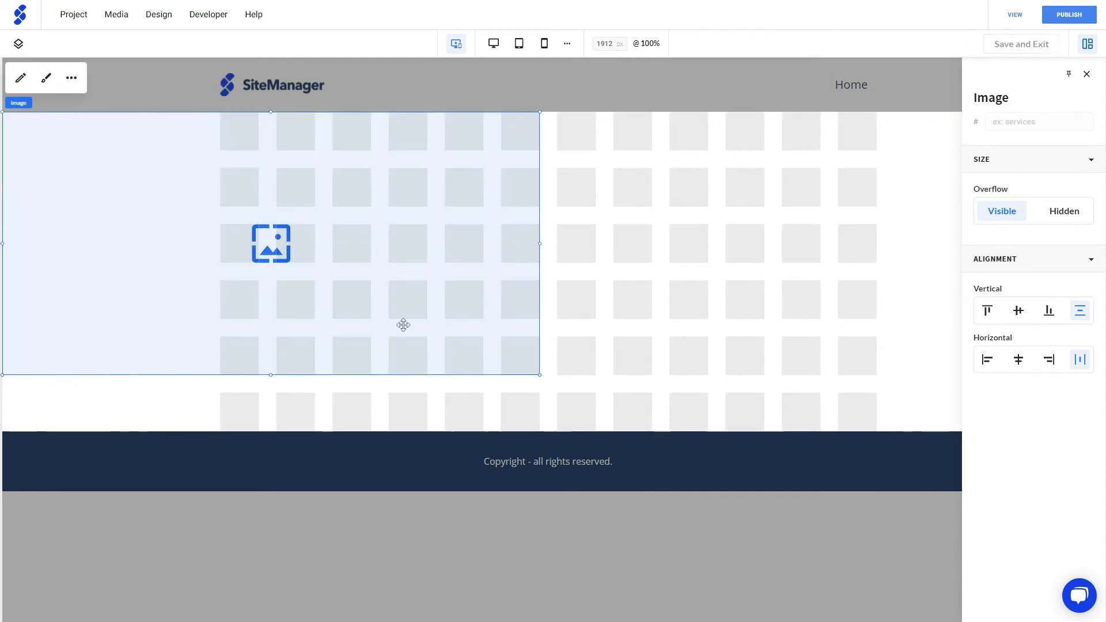
pyautogui.moveTo(392, 377); pyautogui.dragTo(390, 432)
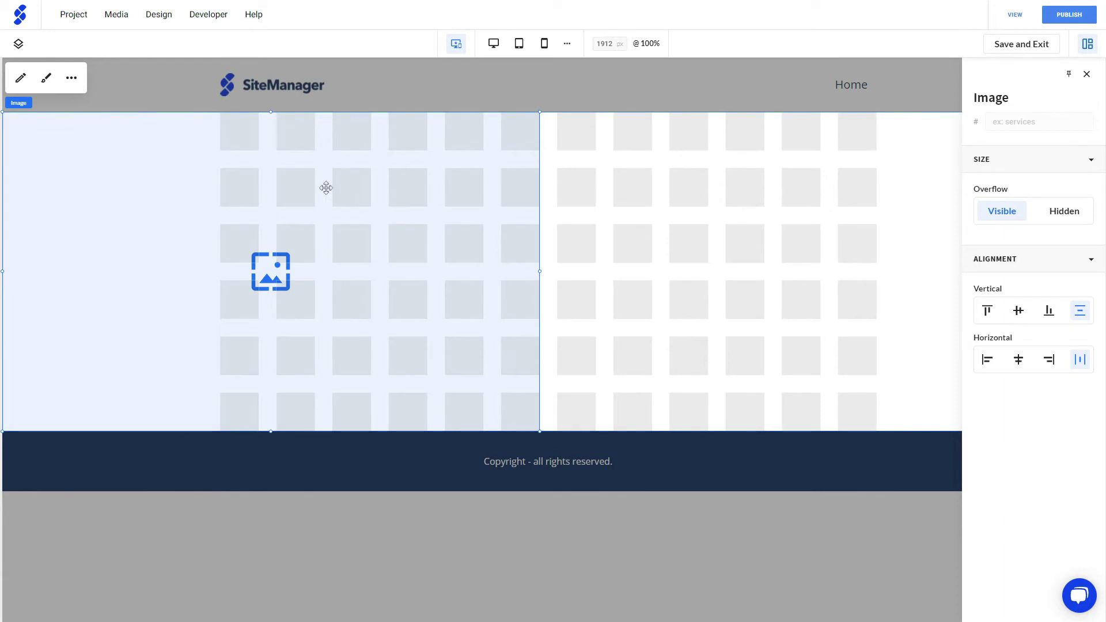
# - Open the image block's content for editing and search the free stock images for "sunset"
pyautogui.click(72, 84)
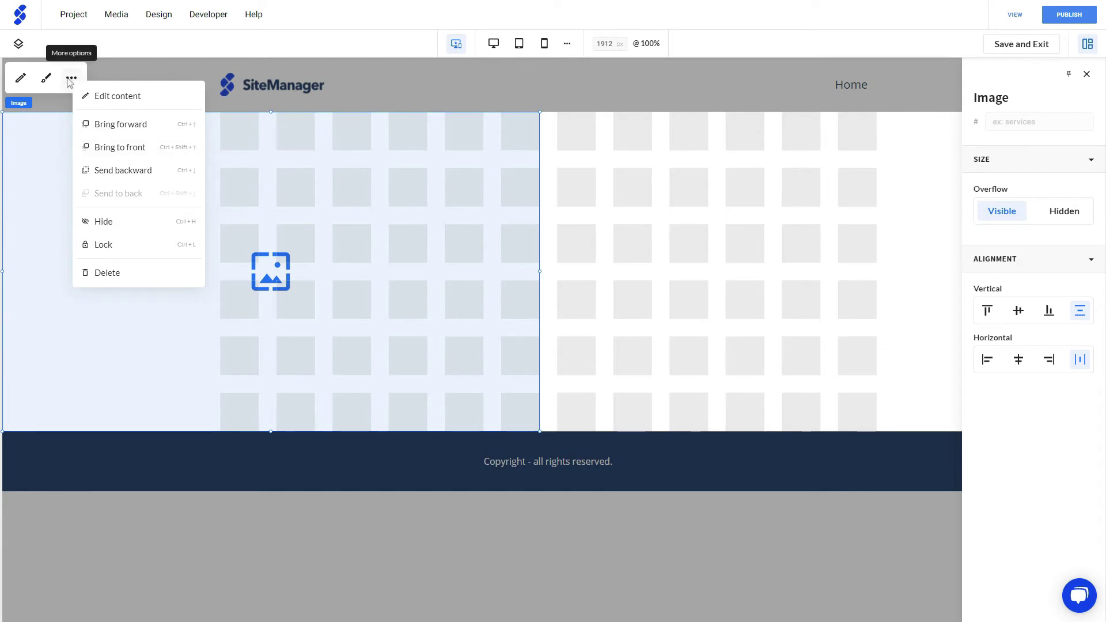
pyautogui.click(24, 87)
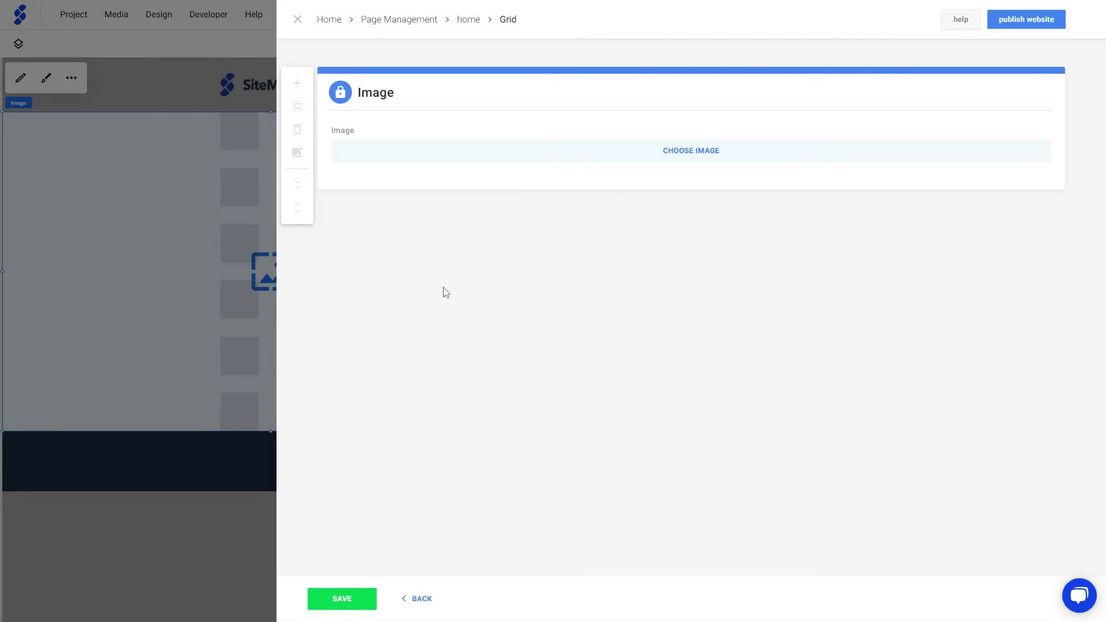
pyautogui.click(508, 154)
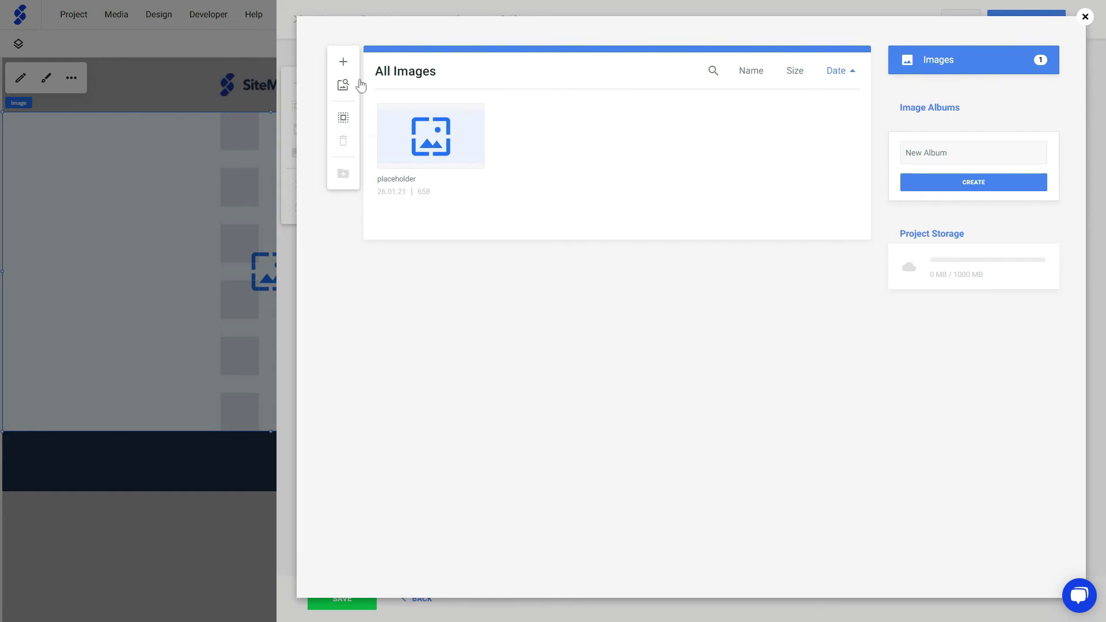
pyautogui.click(343, 85)
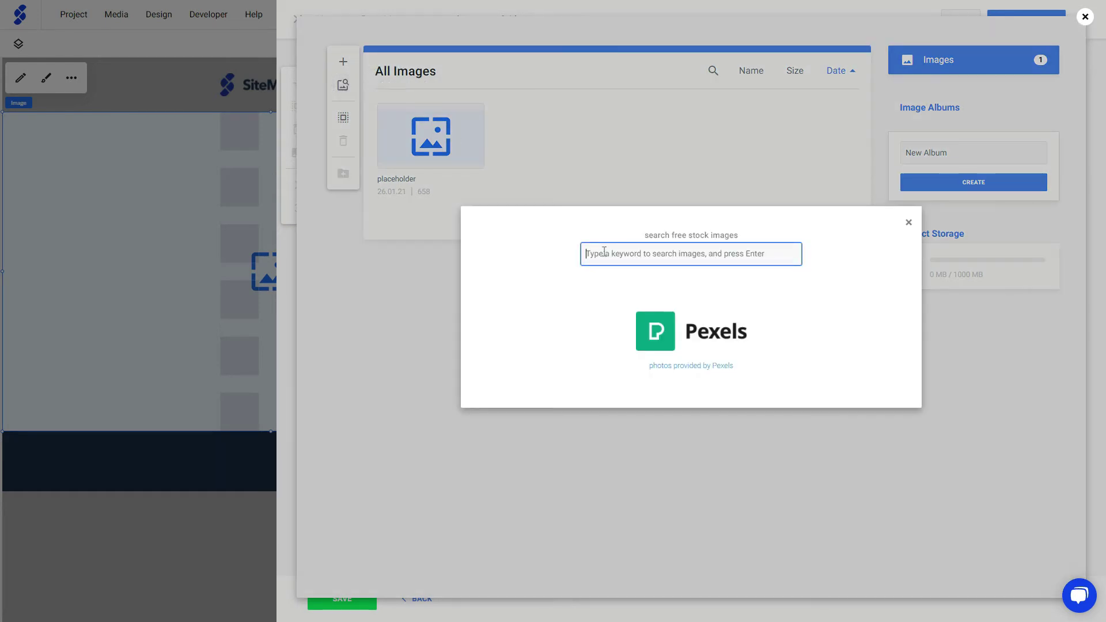
pyautogui.write('su')
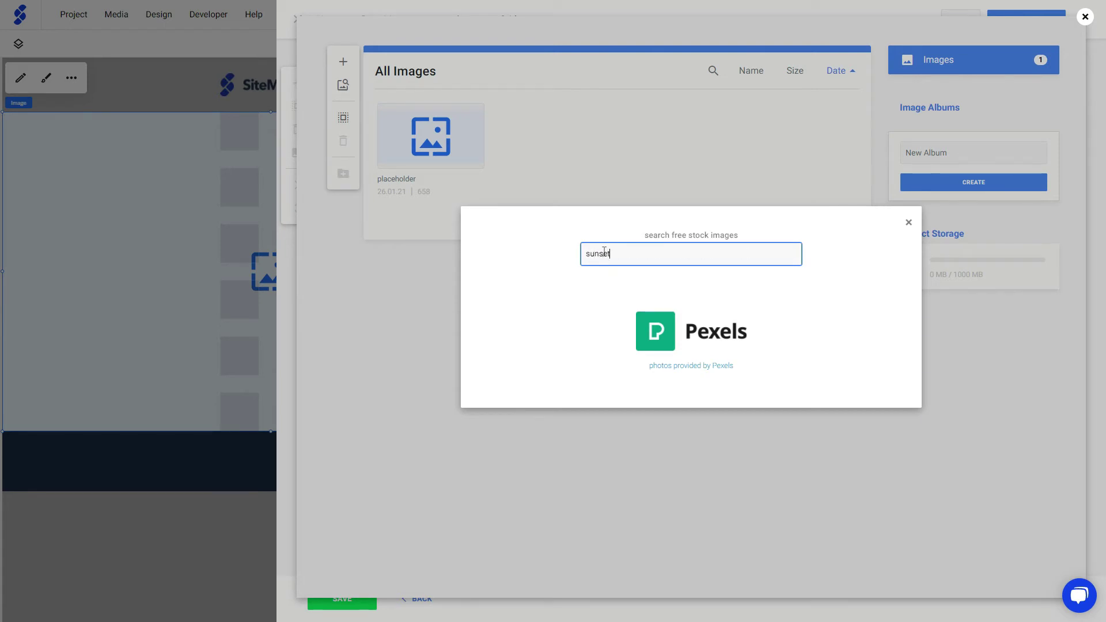
pyautogui.write('nset')
pyautogui.press('Return')
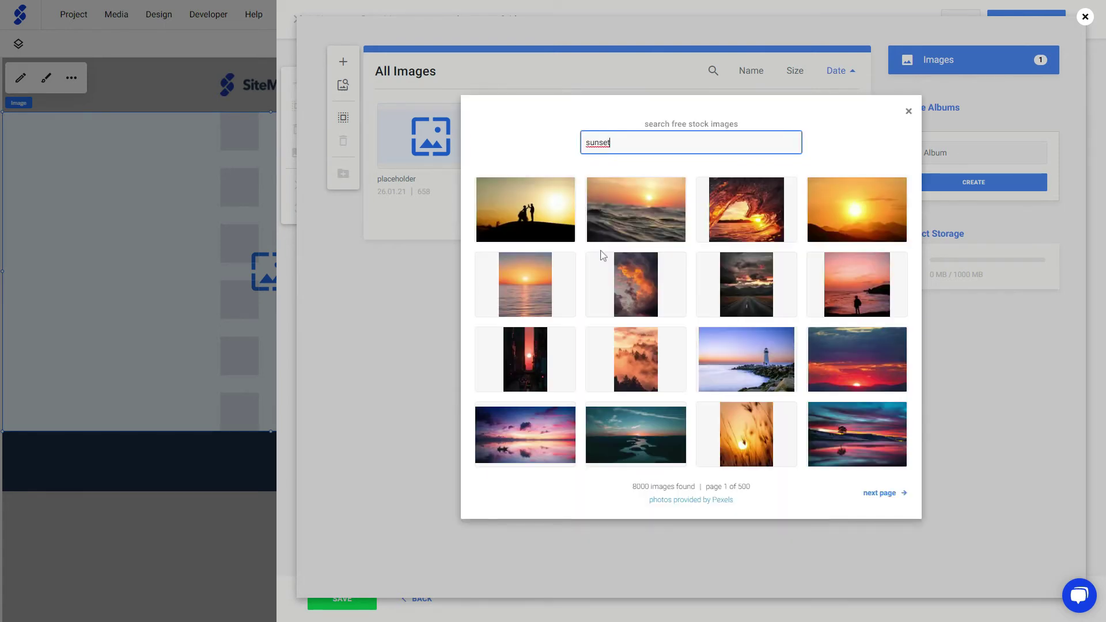
# - Download the lighthouse photo and save it as the image block's content, returning to the grid design
pyautogui.moveTo(732, 362)
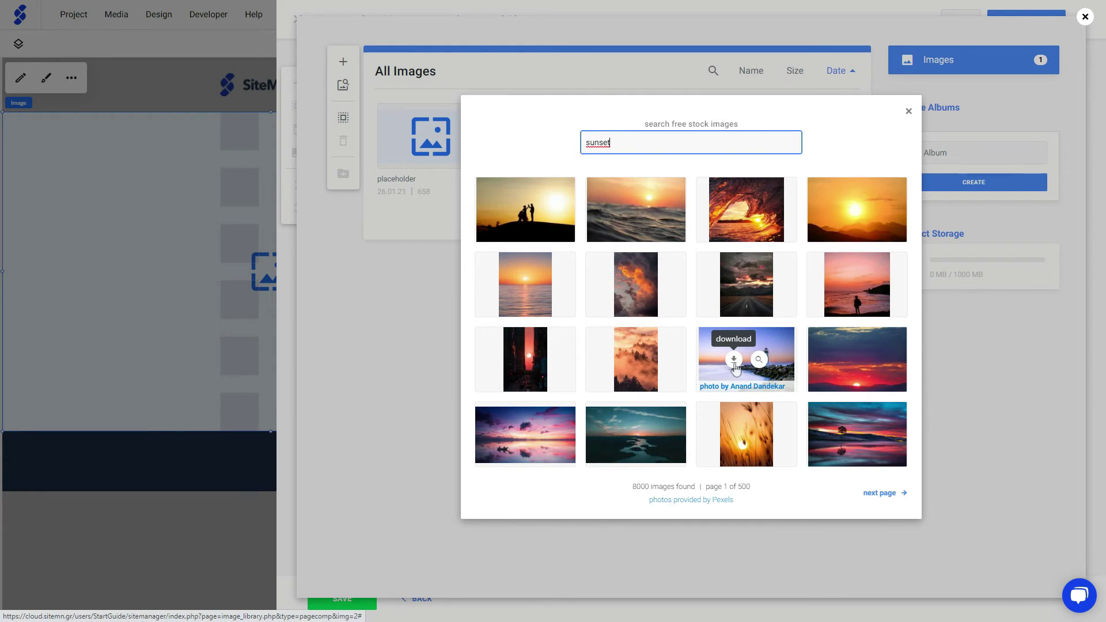
pyautogui.click(733, 361)
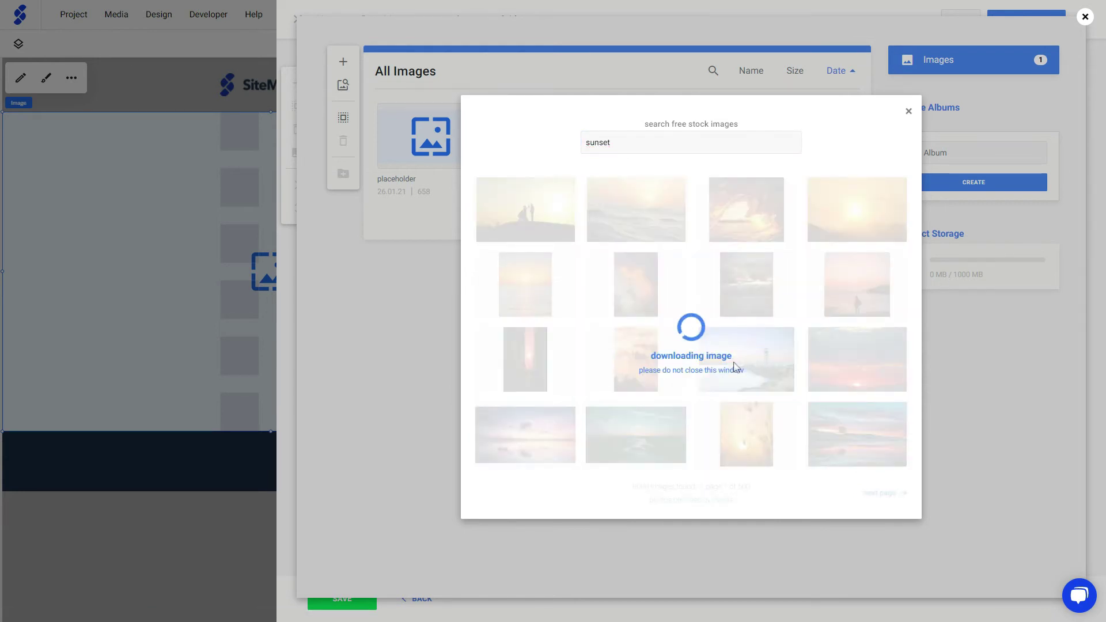
pyautogui.click(908, 111)
pyautogui.moveTo(420, 140)
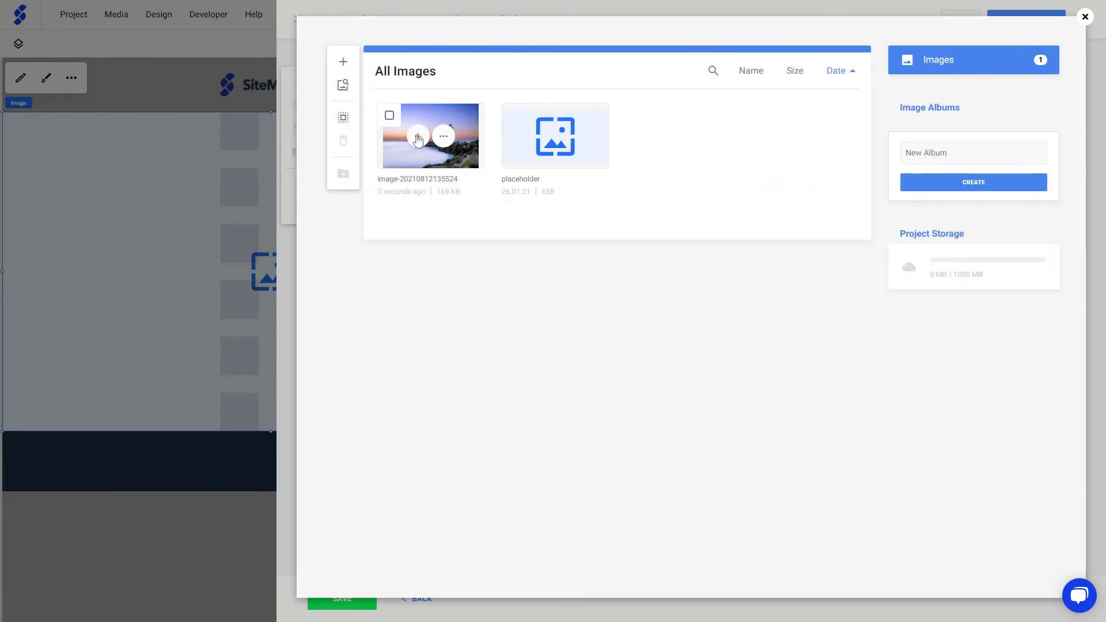
pyautogui.click(418, 138)
pyautogui.click(348, 600)
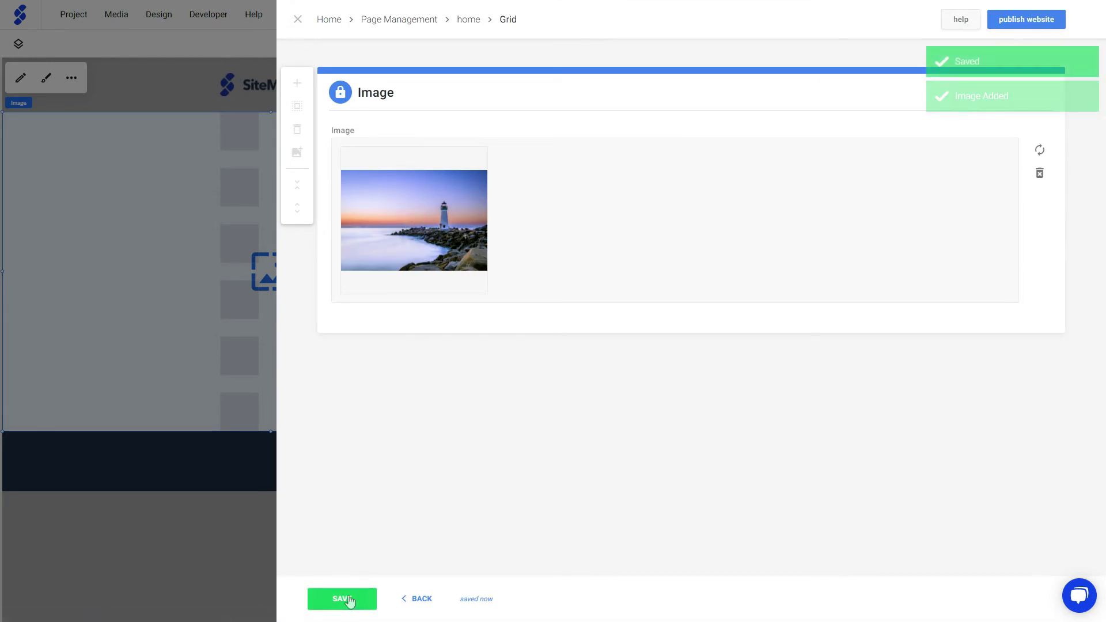
pyautogui.click(412, 598)
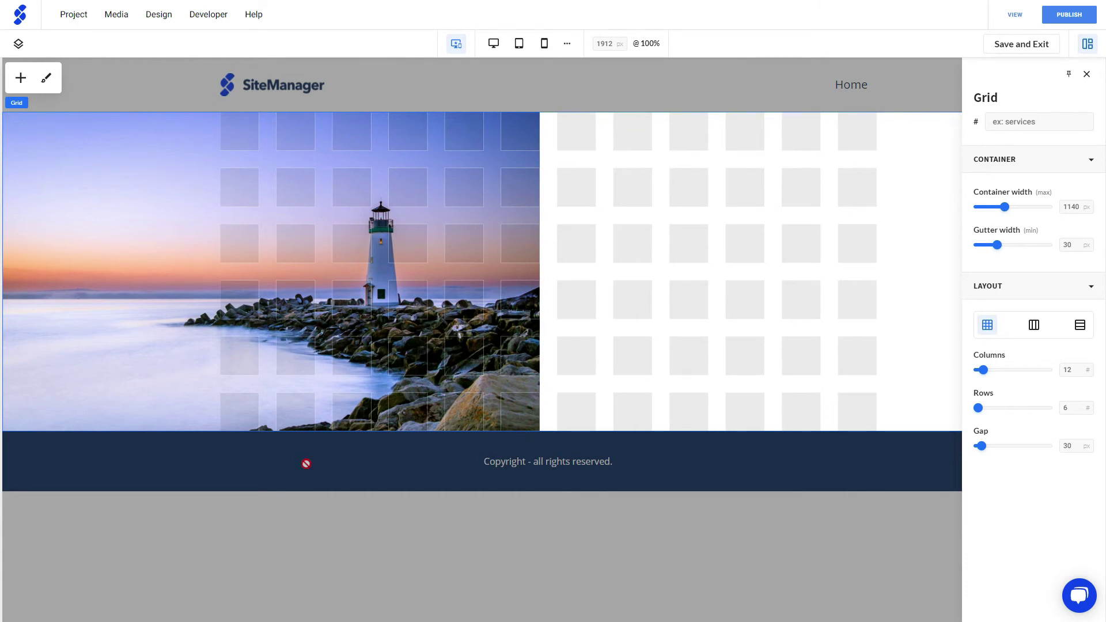
# - Add a solid blue block from the Other element category to the grid
pyautogui.click(22, 78)
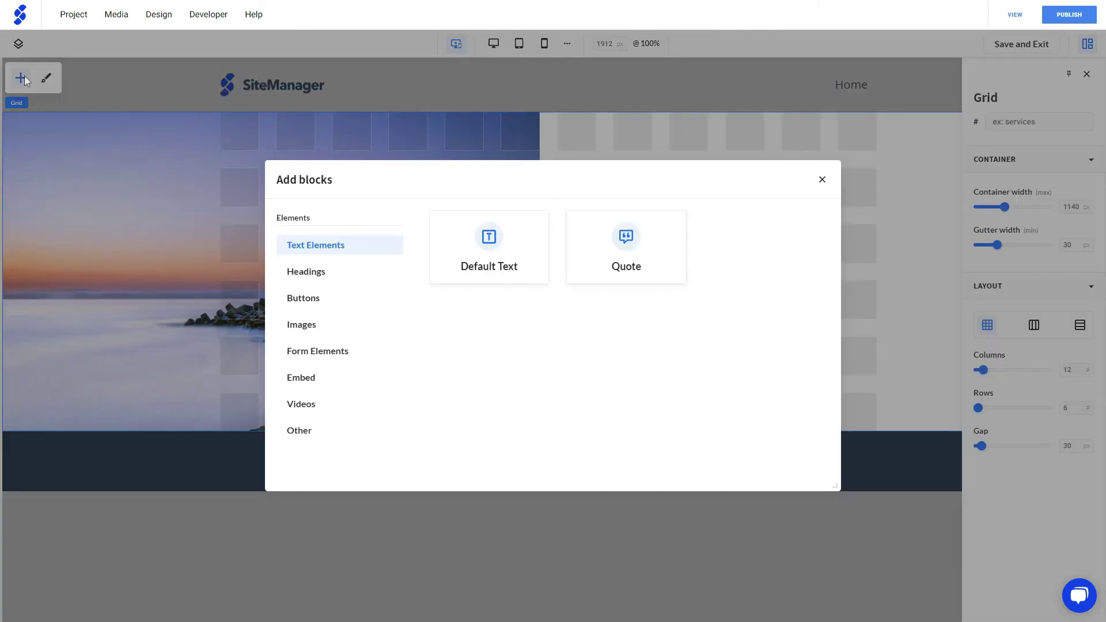
pyautogui.click(316, 430)
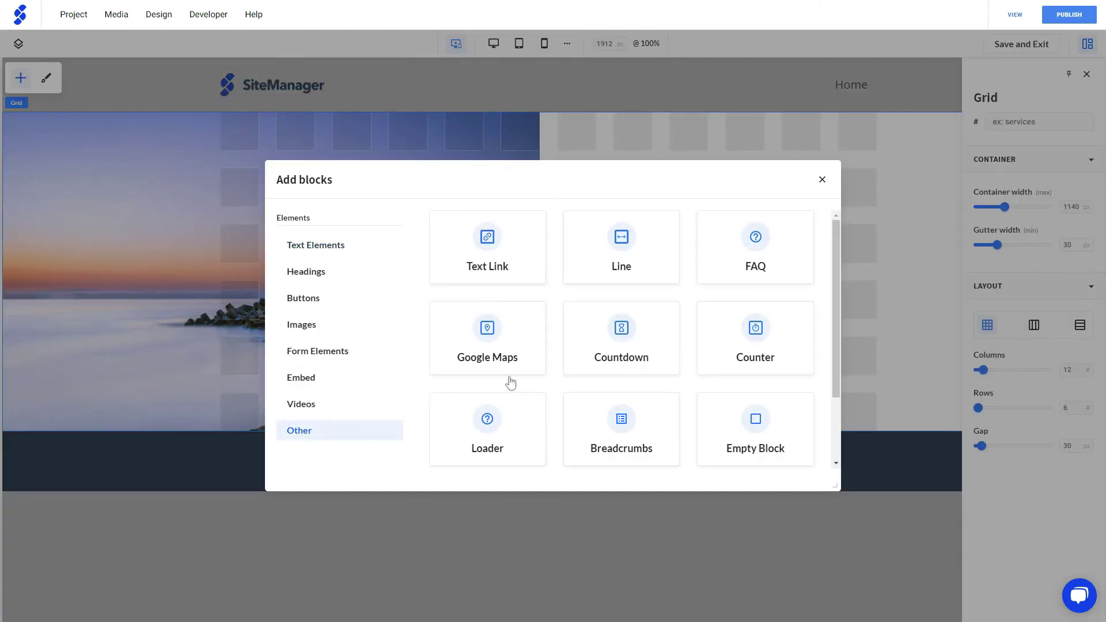
pyautogui.scroll(-1, 645, 342)
pyautogui.scroll(-1, 645, 357)
pyautogui.click(501, 422)
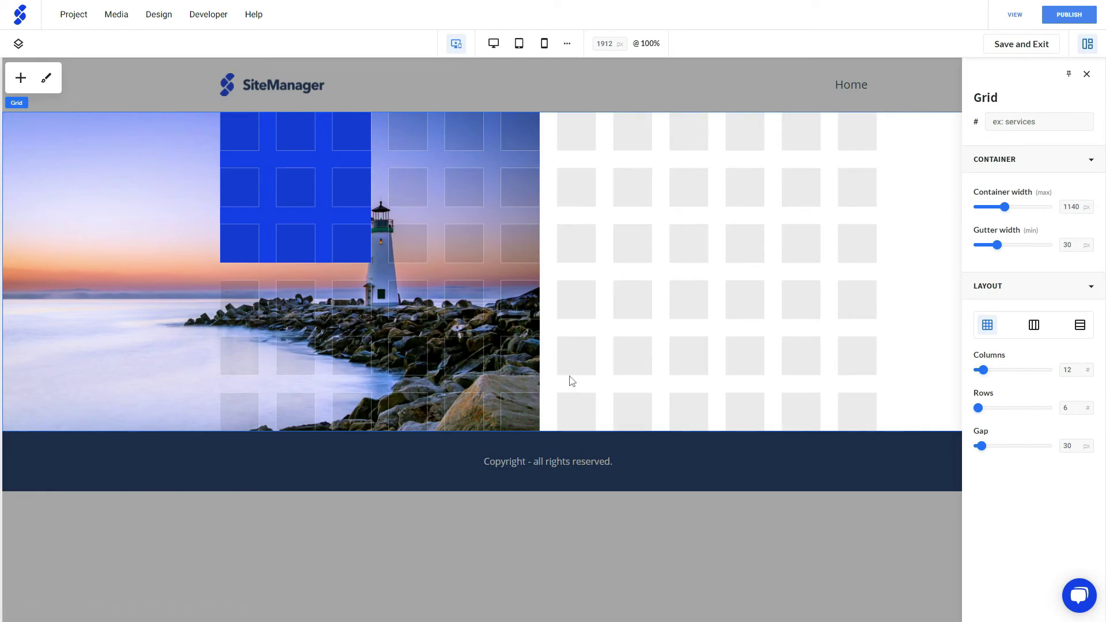
# - Move the blue background block to overlap the image's inner edge and resize it to span columns 6 to 12 and rows 2 to 5
pyautogui.click(282, 198)
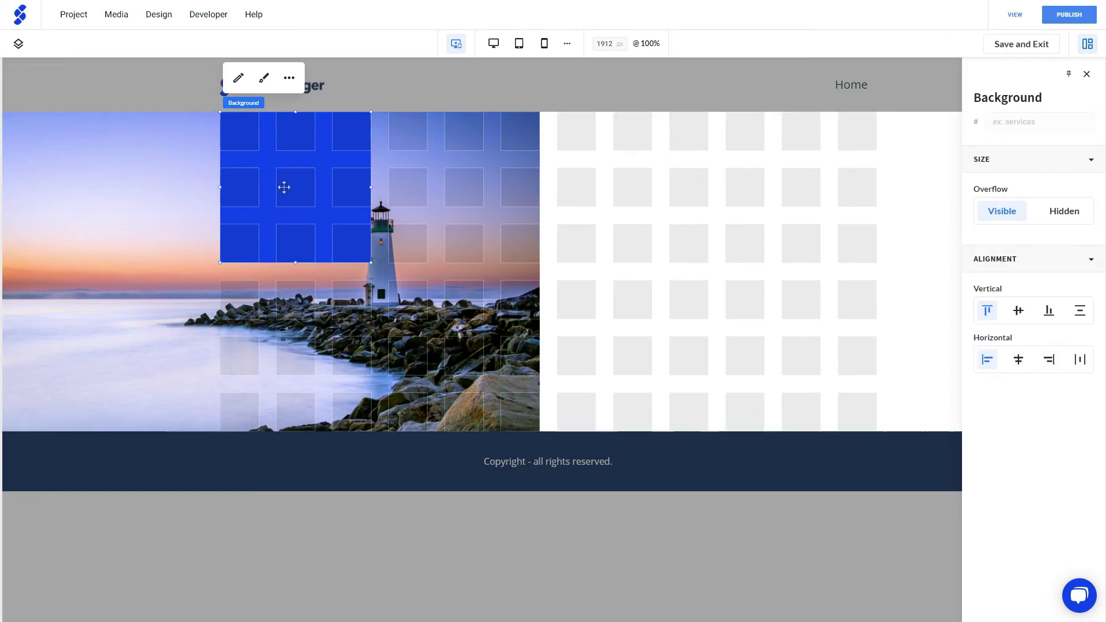
pyautogui.moveTo(287, 183); pyautogui.dragTo(565, 237)
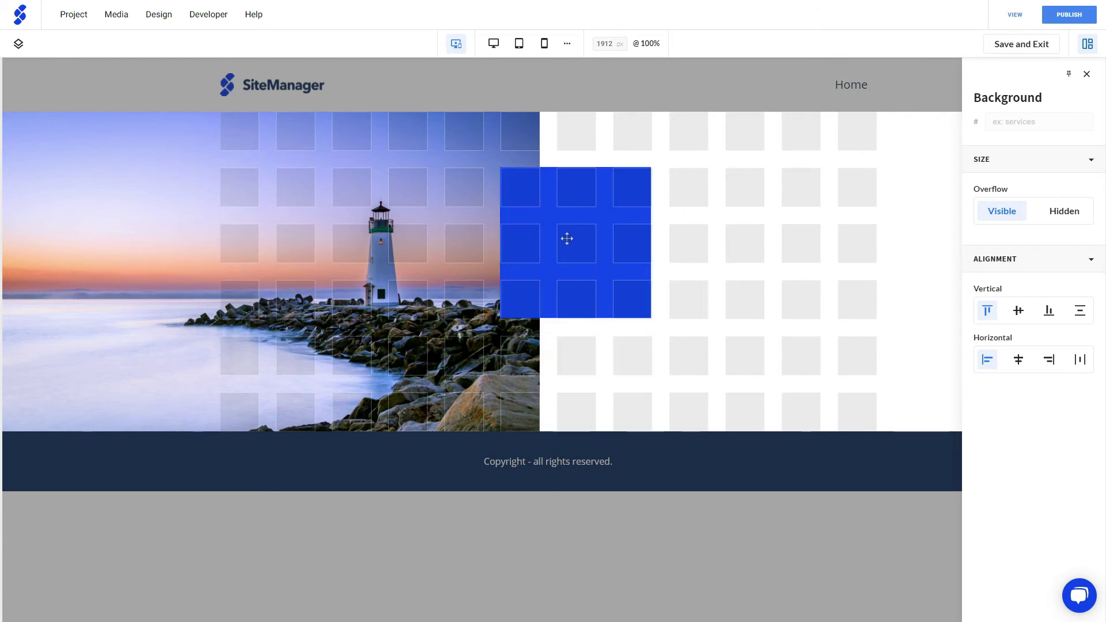
pyautogui.moveTo(595, 319); pyautogui.dragTo(595, 378)
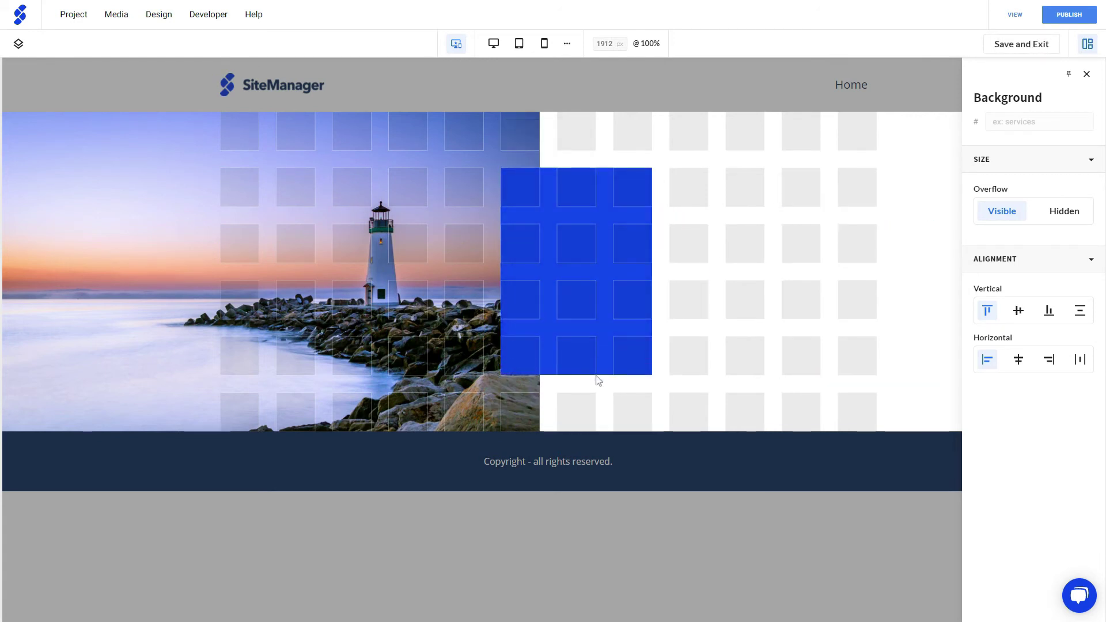
pyautogui.moveTo(648, 292); pyautogui.dragTo(876, 289)
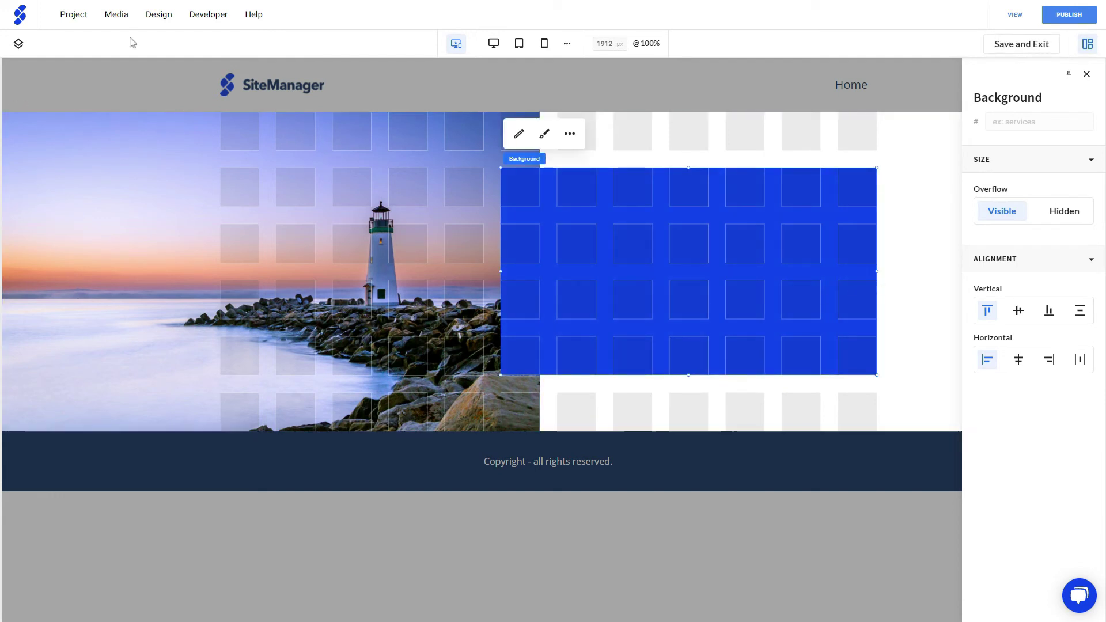
# - Examine the grid's layer list, selecting the Grid and Background layers in turn
pyautogui.click(18, 43)
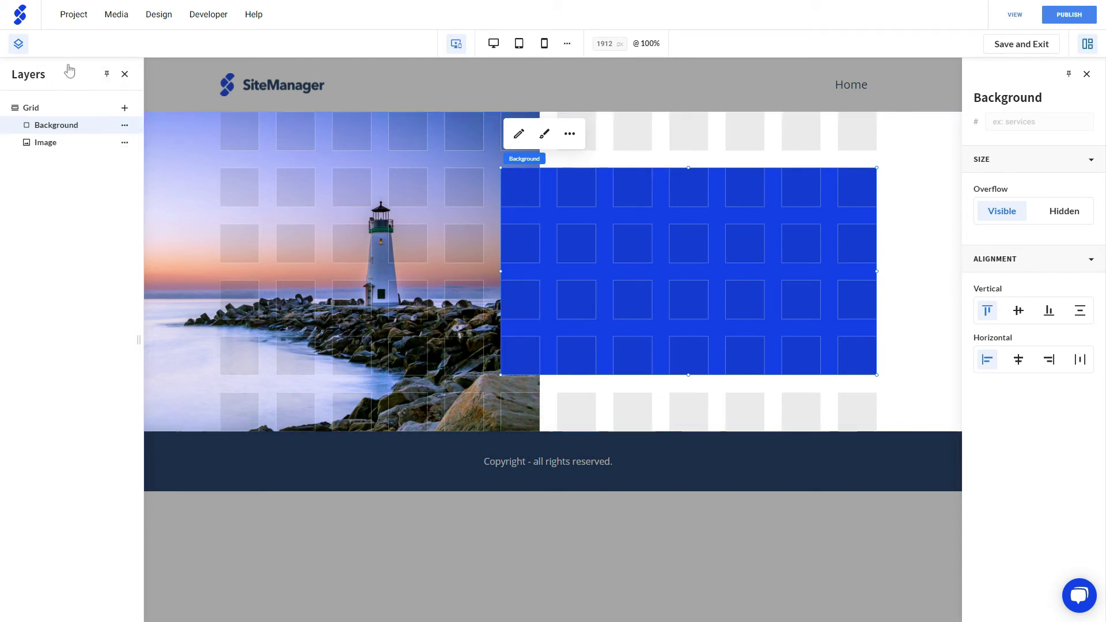
pyautogui.click(41, 108)
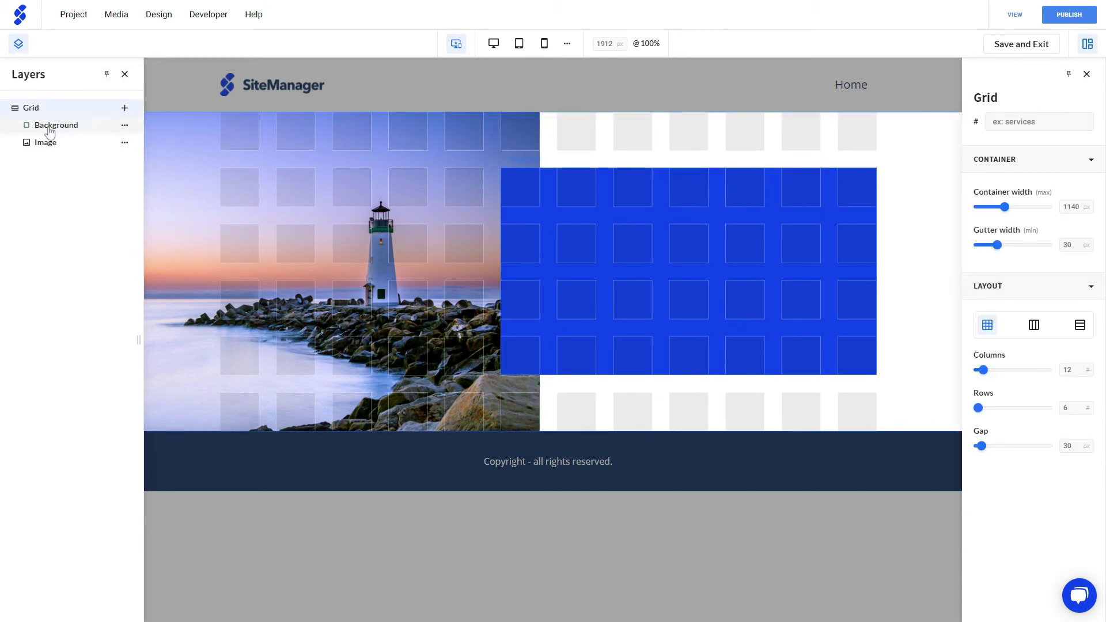
pyautogui.click(45, 124)
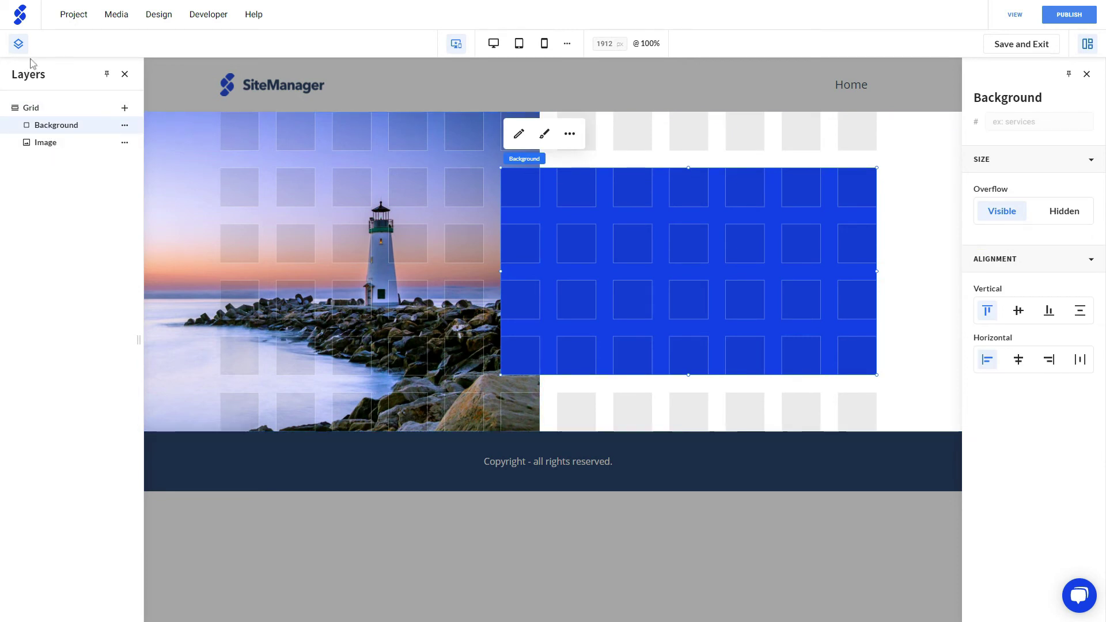
pyautogui.click(19, 44)
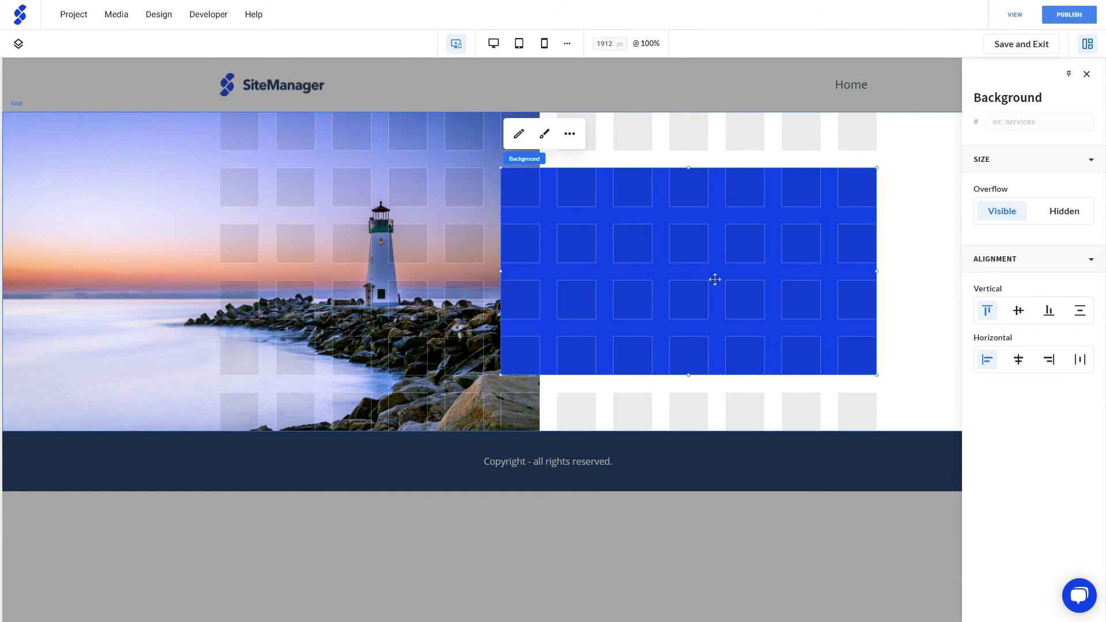
# - Change the background block's background color to Color 3 and return to the grid design at base resolution
pyautogui.click(544, 134)
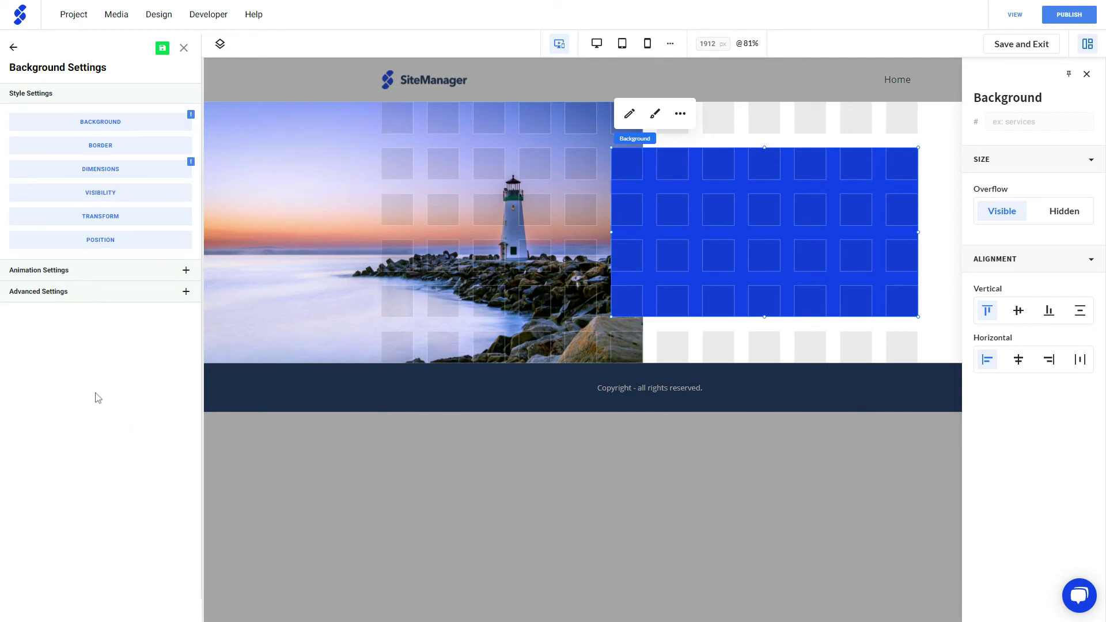
pyautogui.click(131, 124)
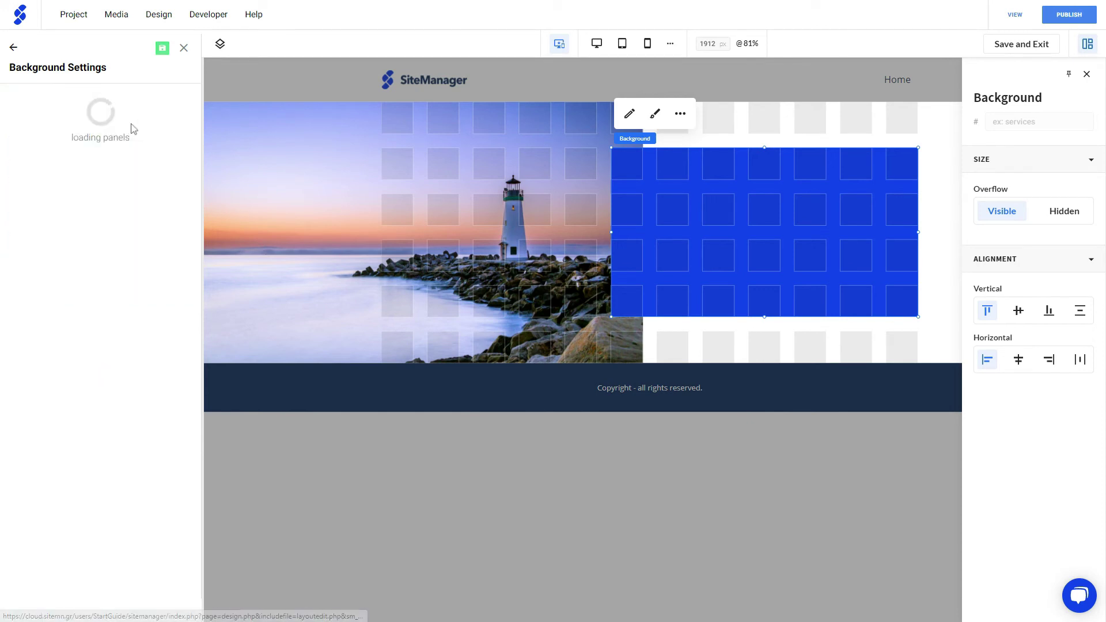
pyautogui.click(129, 168)
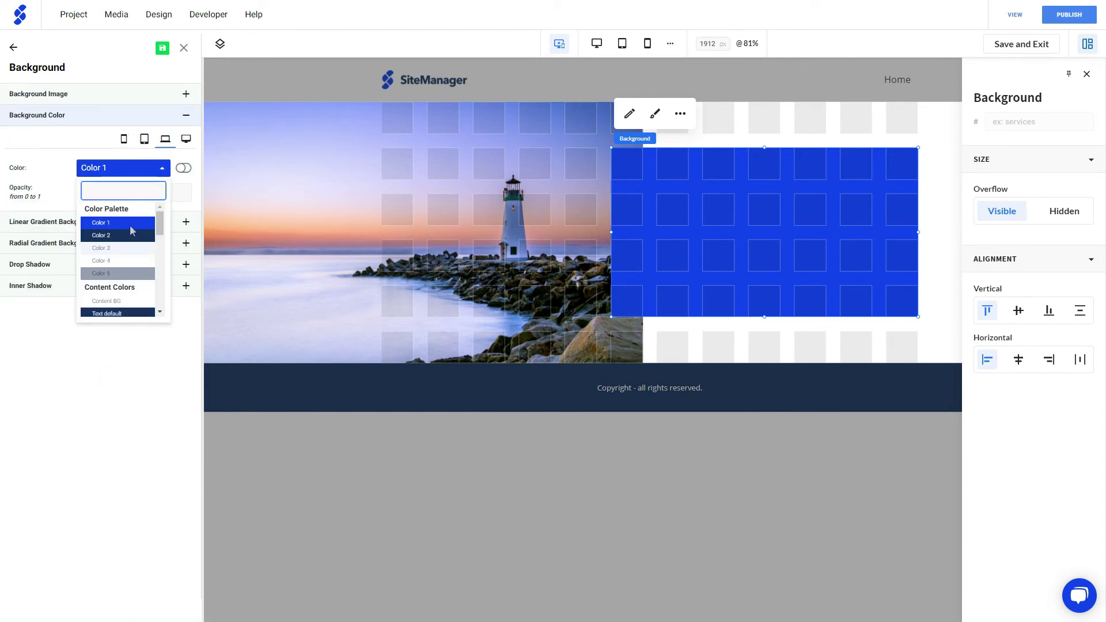
pyautogui.click(118, 249)
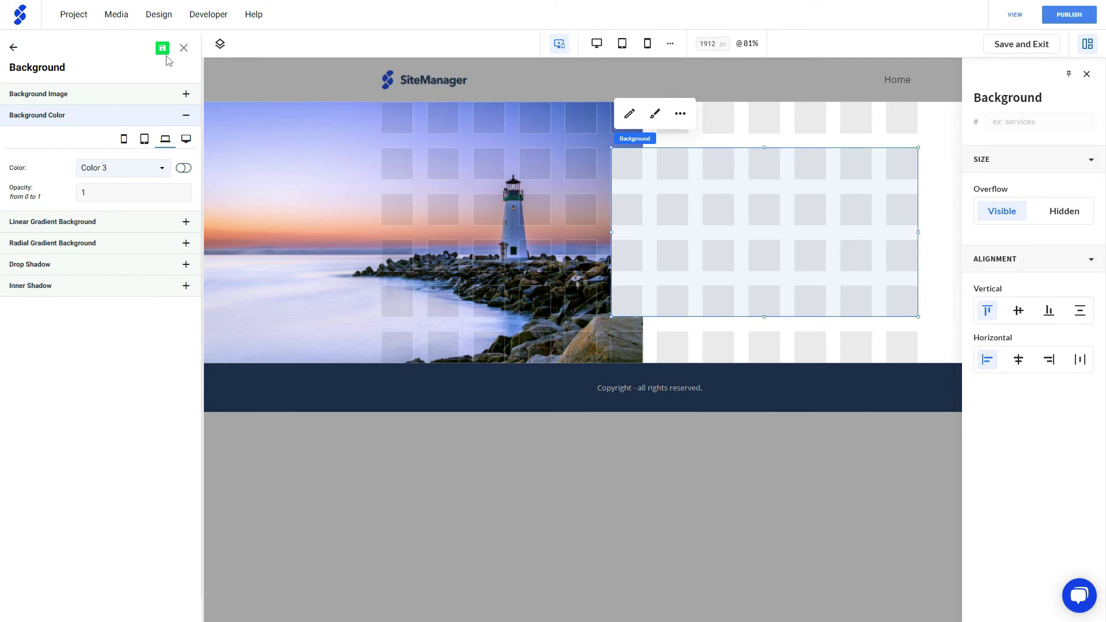
pyautogui.click(184, 48)
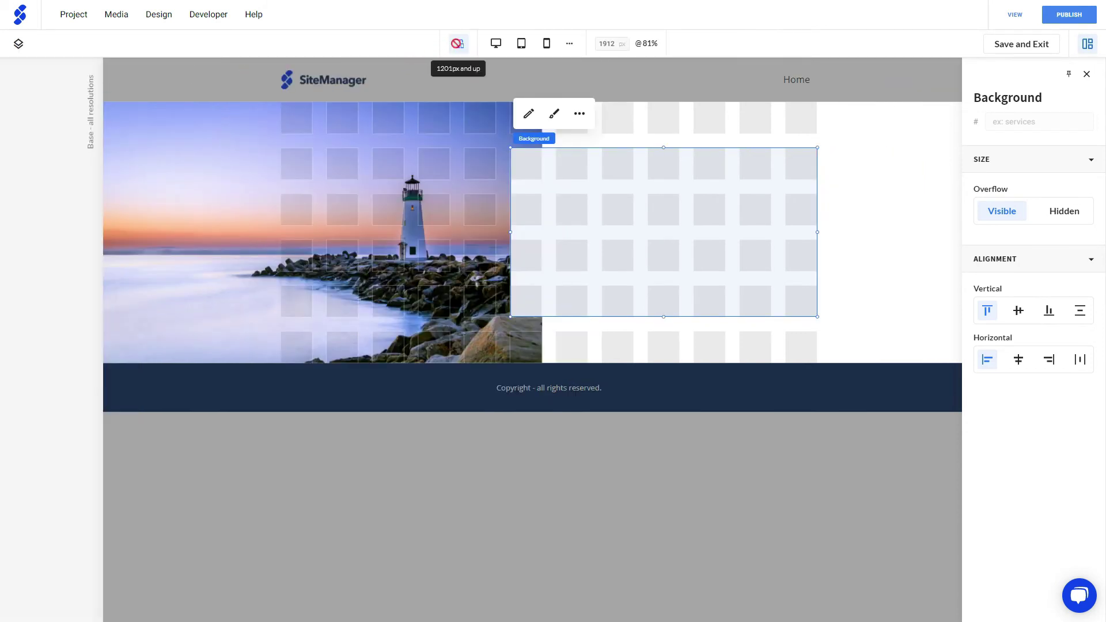
pyautogui.click(459, 47)
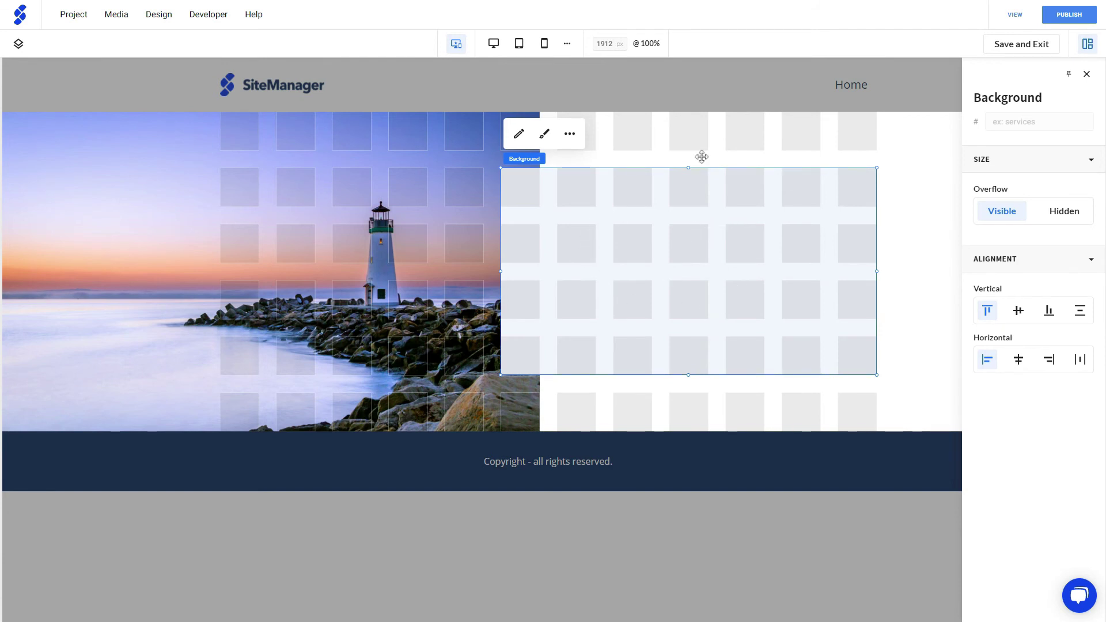
# - Add a Default Text block from the Text Elements category to the grid
pyautogui.moveTo(723, 276); pyautogui.dragTo(706, 151)
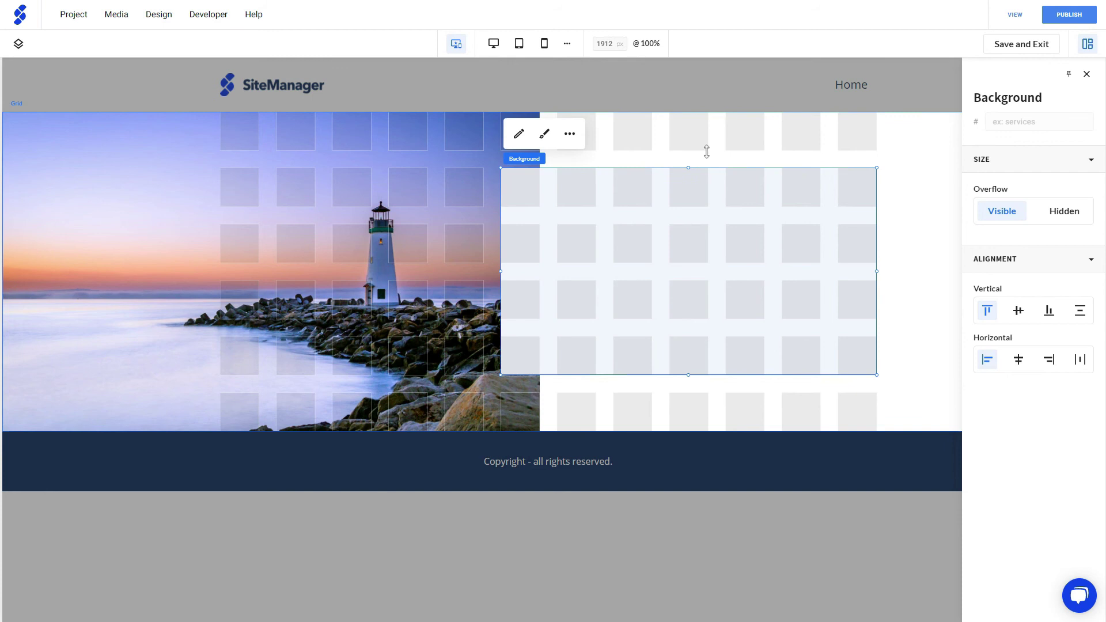
pyautogui.click(914, 208)
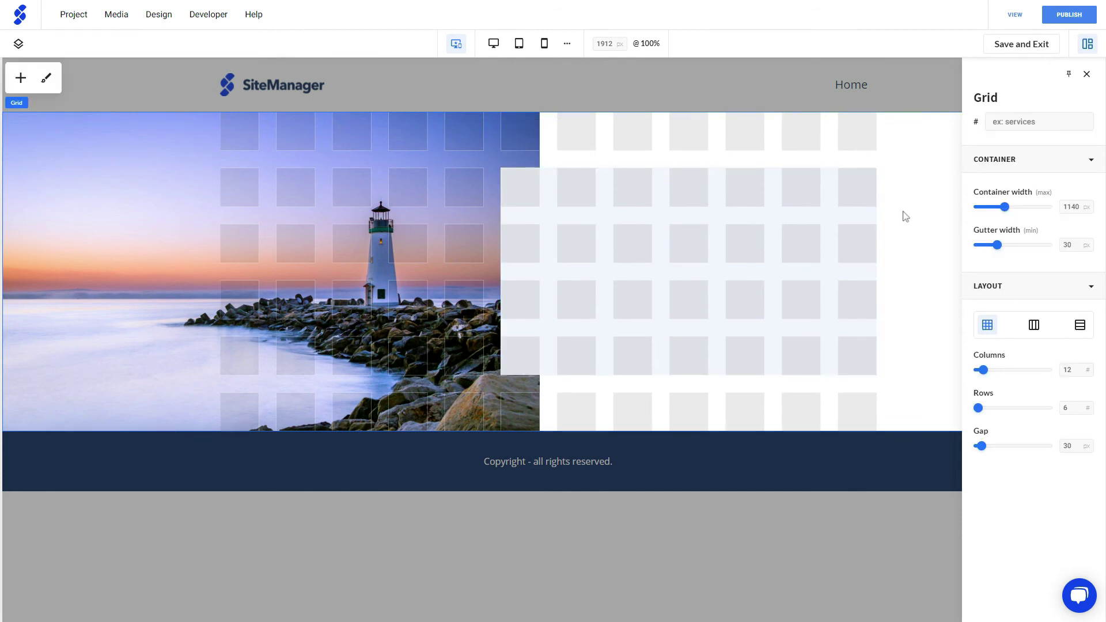
pyautogui.click(20, 78)
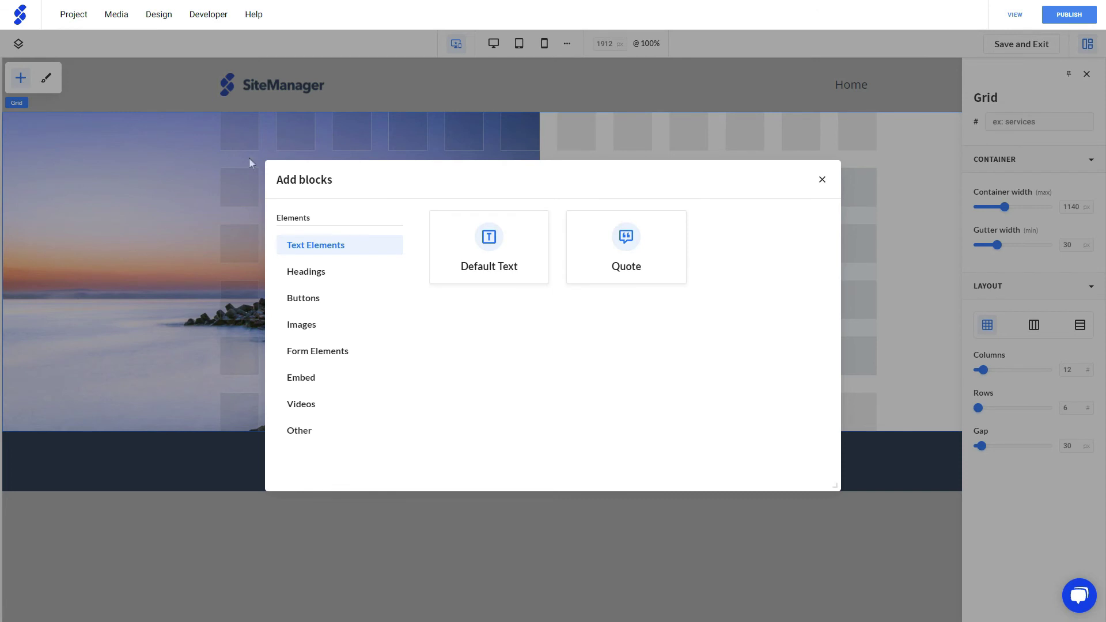
pyautogui.click(491, 252)
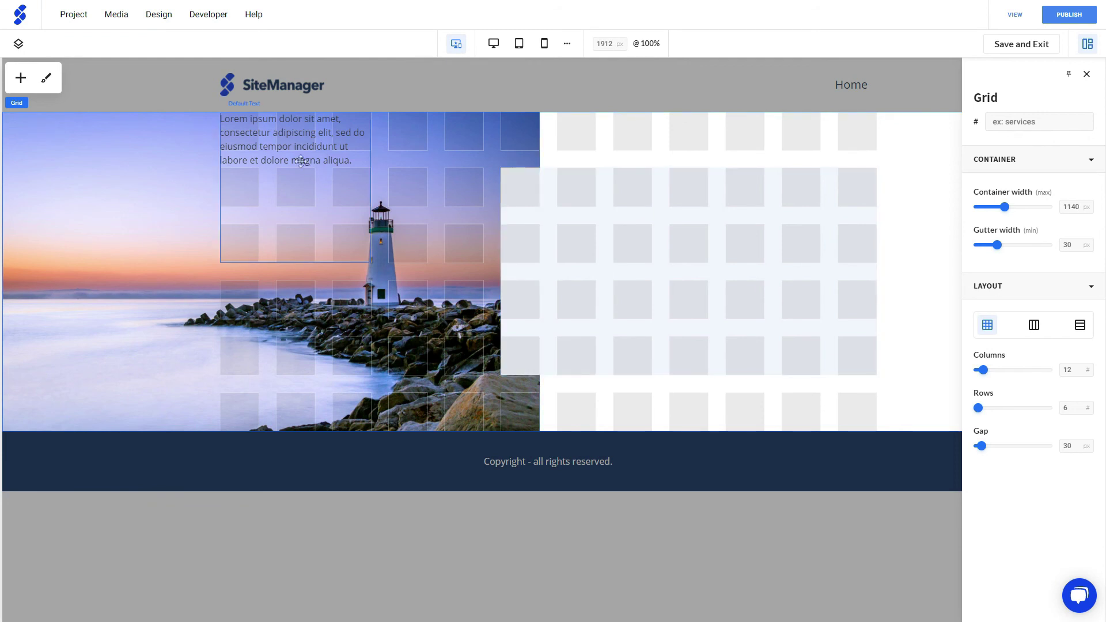
# - Move and resize the text block to cover the whole light background block, and center its text vertically
pyautogui.click(278, 156)
pyautogui.moveTo(278, 156); pyautogui.dragTo(549, 205)
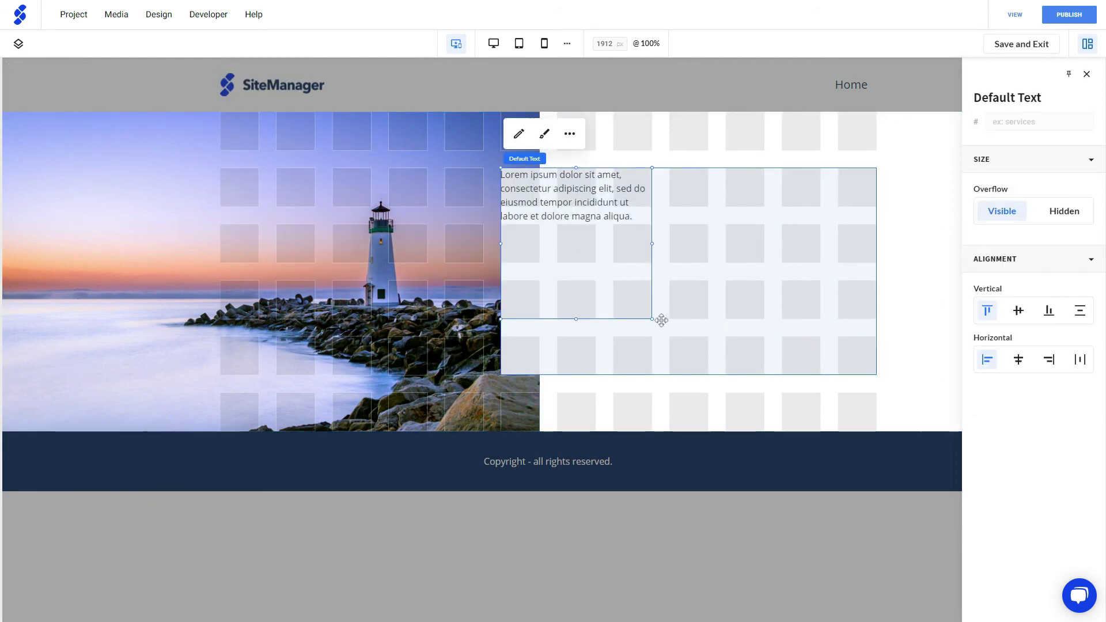
pyautogui.moveTo(657, 320); pyautogui.dragTo(872, 365)
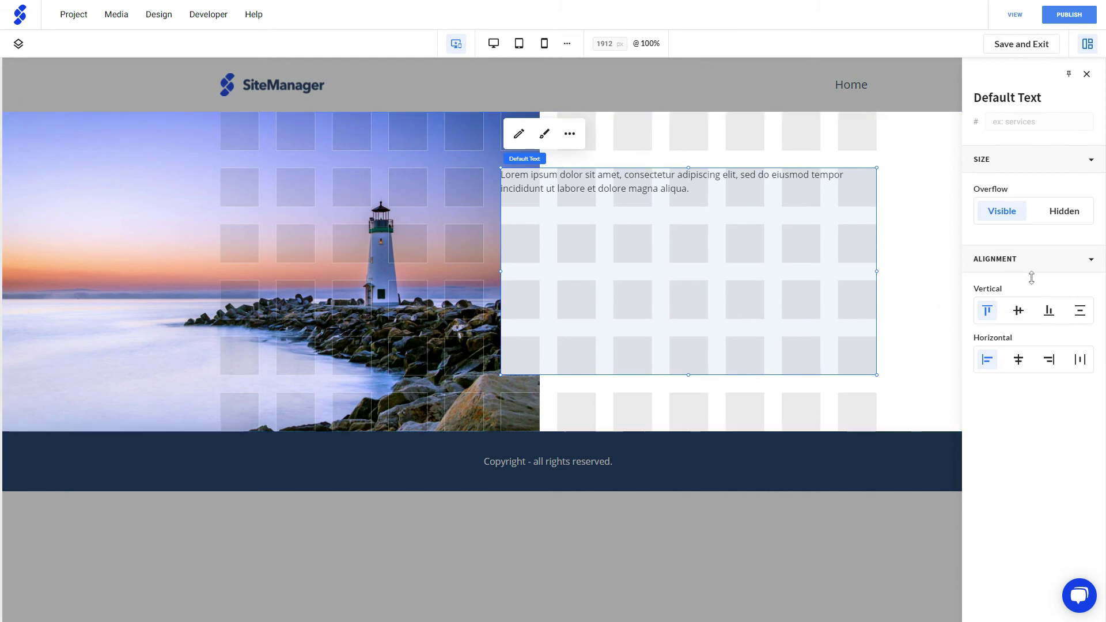
pyautogui.click(1019, 311)
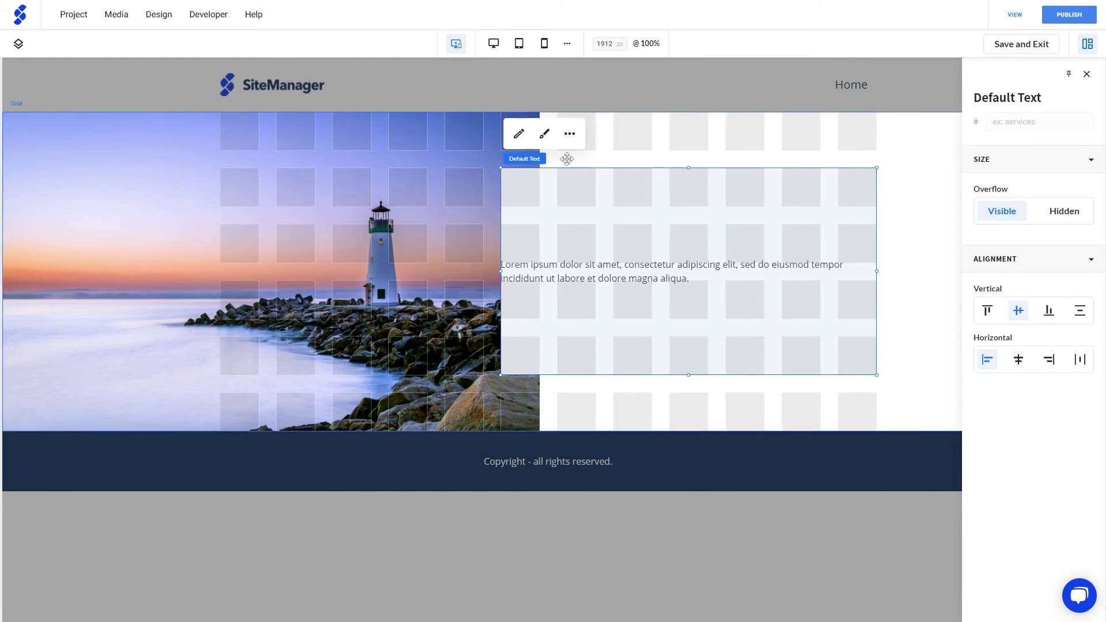
# - Set the text block's top, bottom, left and right padding to 40 pixels each, save, and return to the base resolution view
pyautogui.click(545, 136)
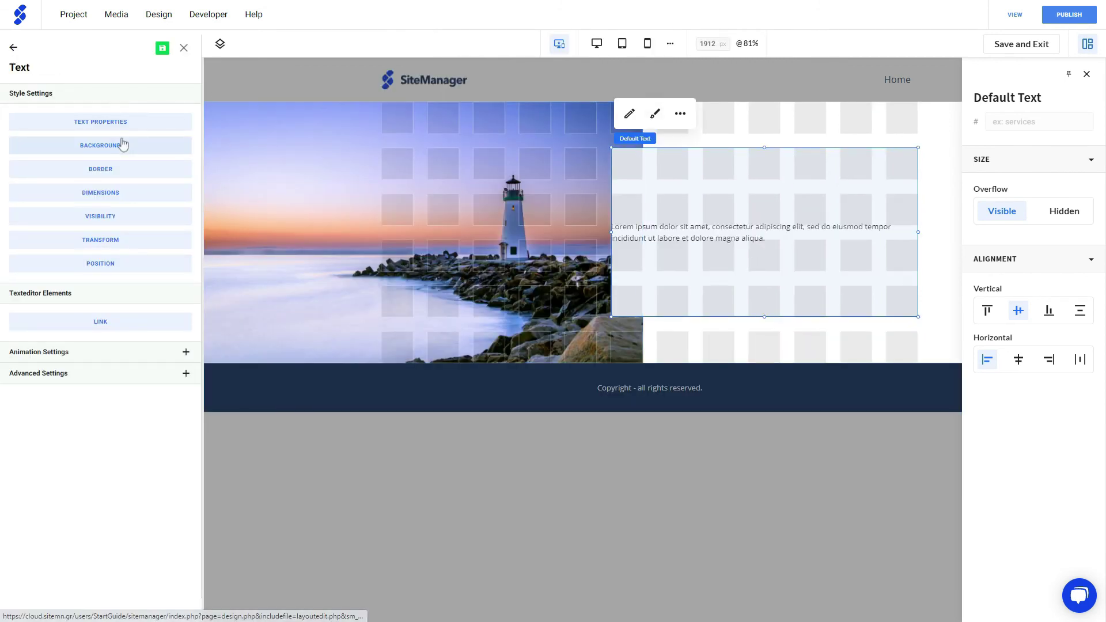
pyautogui.click(107, 195)
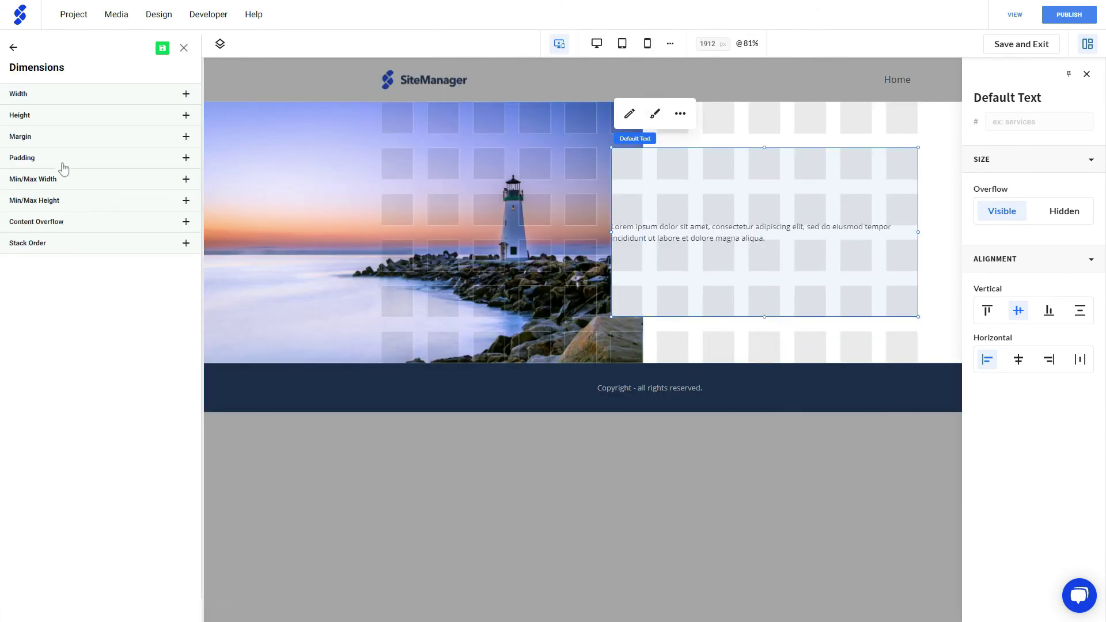
pyautogui.click(63, 165)
pyautogui.click(101, 208)
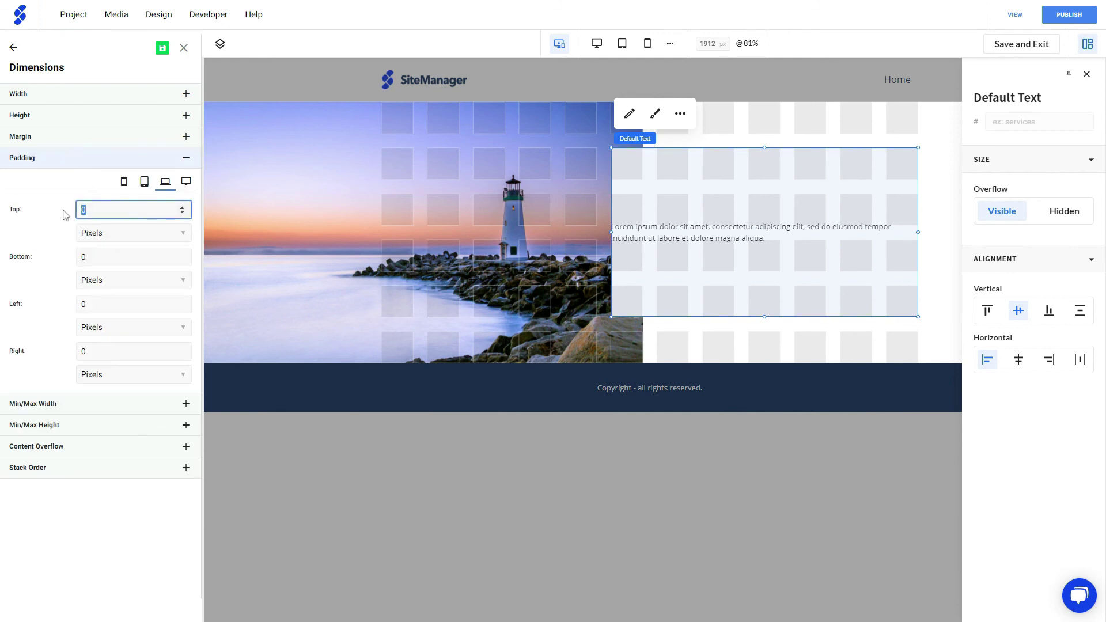
pyautogui.write('40')
pyautogui.click(101, 257)
pyautogui.write('40')
pyautogui.click(109, 304)
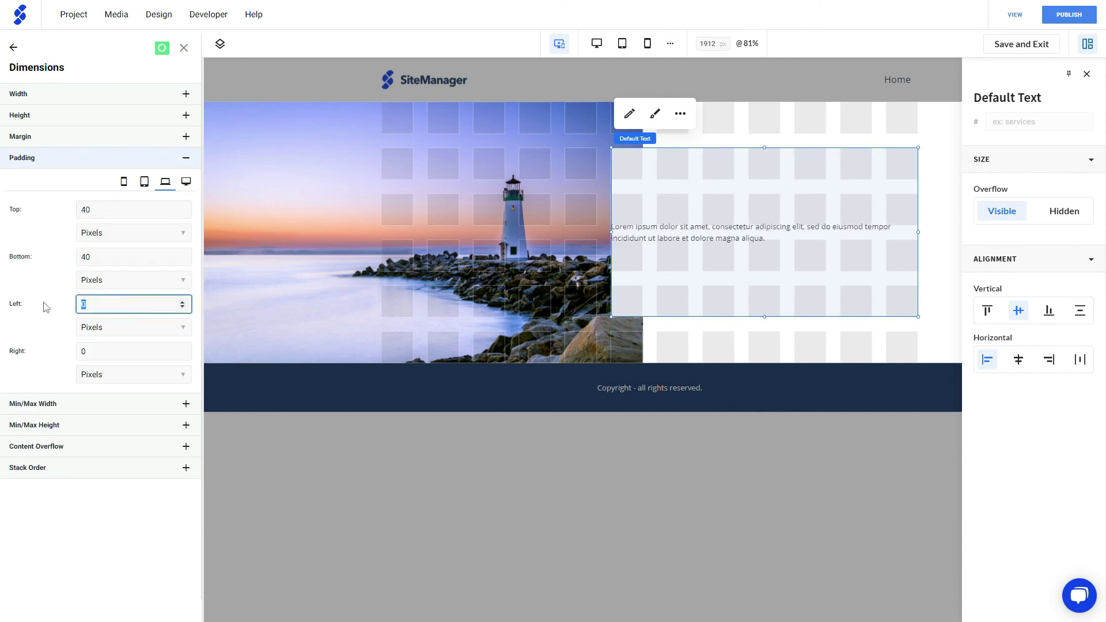
pyautogui.write('40')
pyautogui.click(92, 352)
pyautogui.write('40')
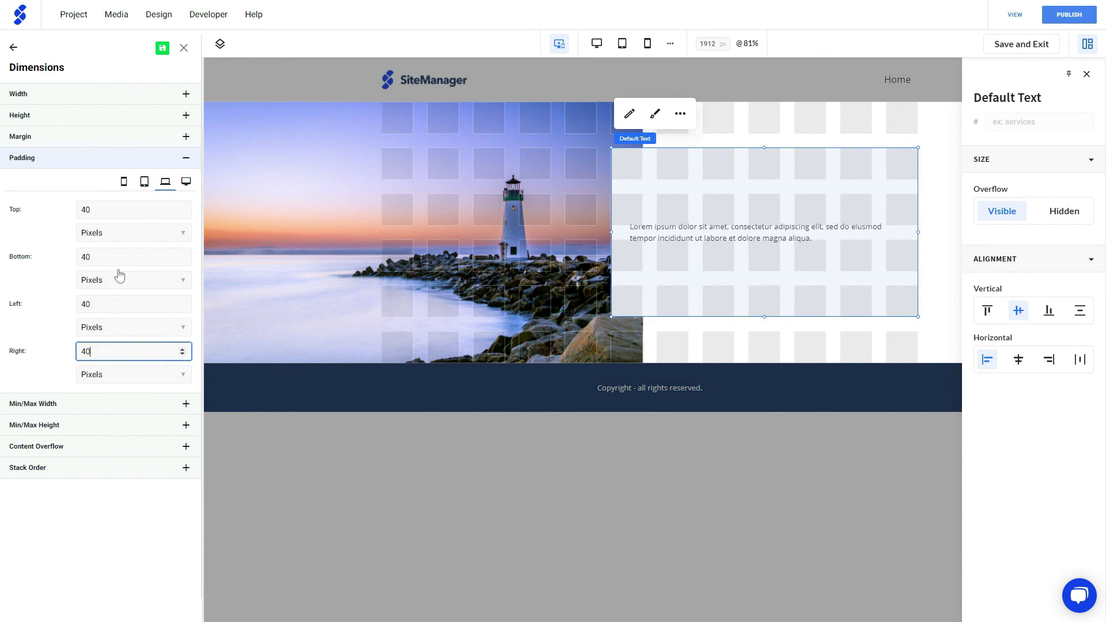
pyautogui.click(162, 48)
pyautogui.click(182, 48)
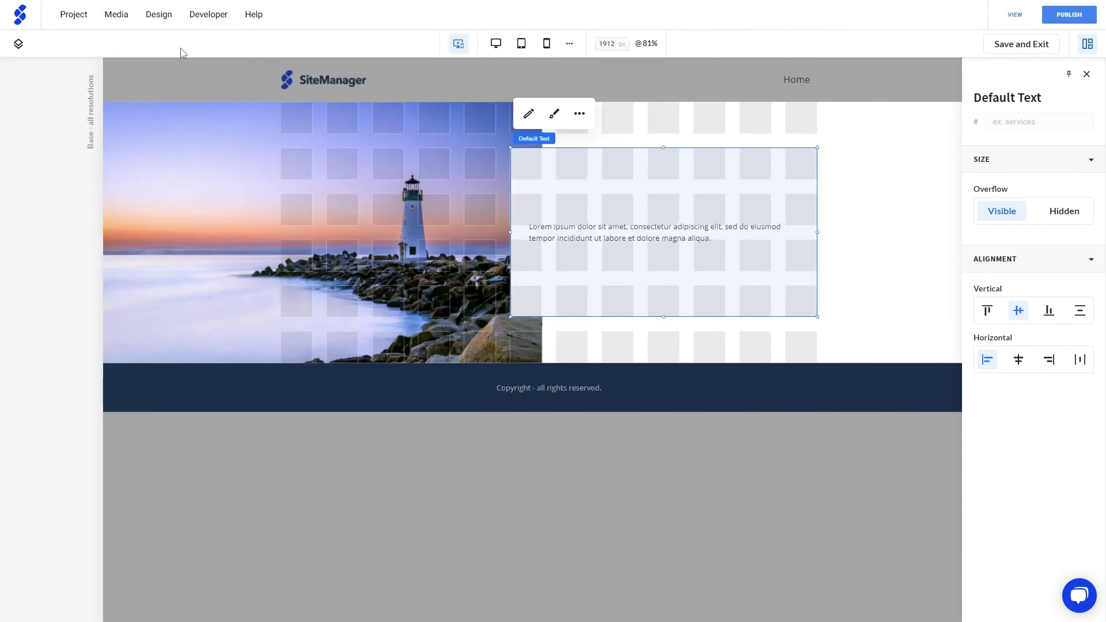
pyautogui.click(458, 43)
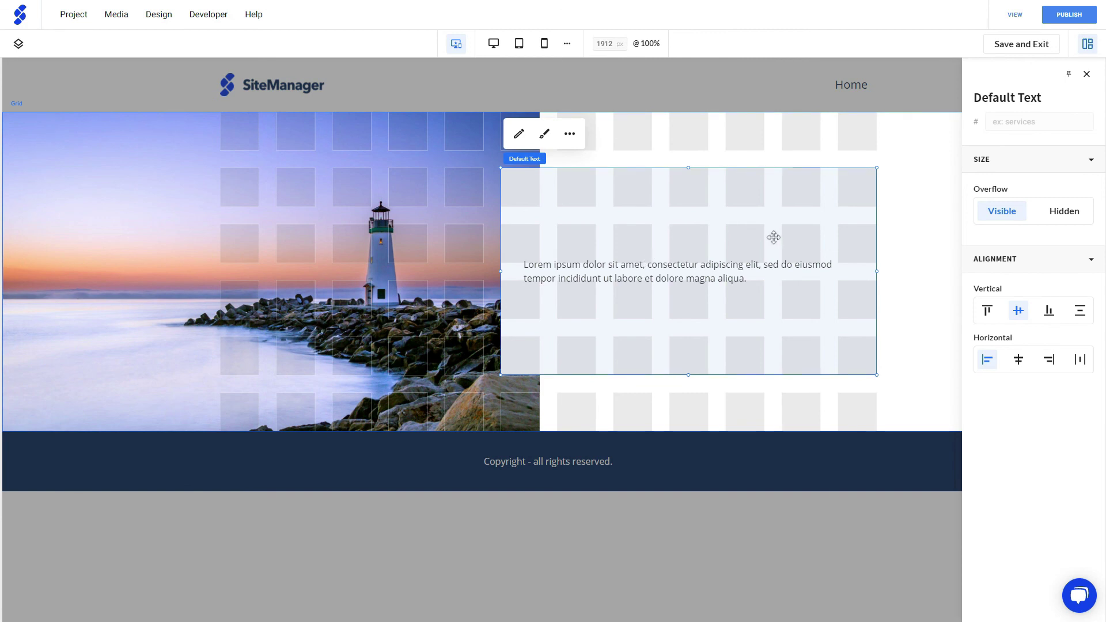
# - Hide the grid guides, preview the design at the desktop and tablet breakpoints, and look through the list of breakpoints
pyautogui.click(1087, 44)
pyautogui.click(1011, 151)
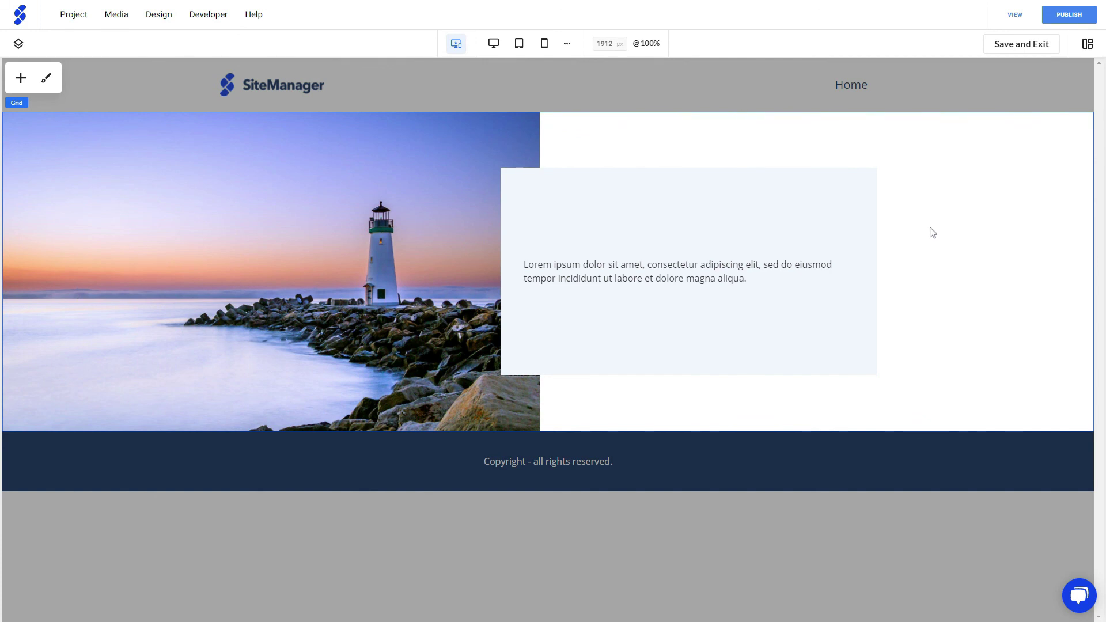
pyautogui.click(494, 44)
pyautogui.click(518, 43)
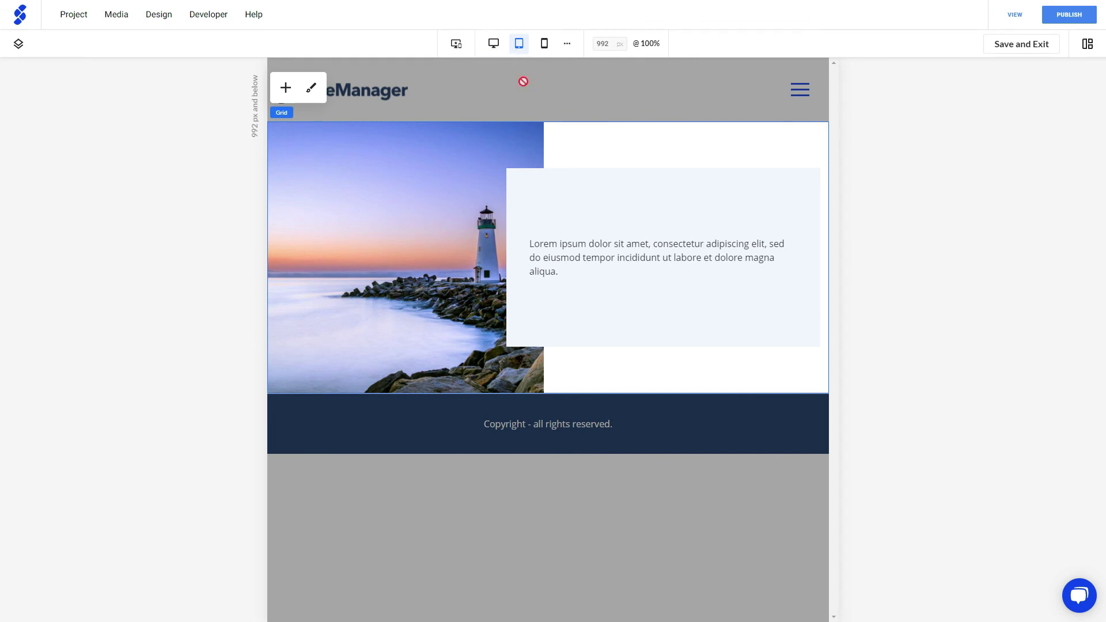
pyautogui.click(456, 43)
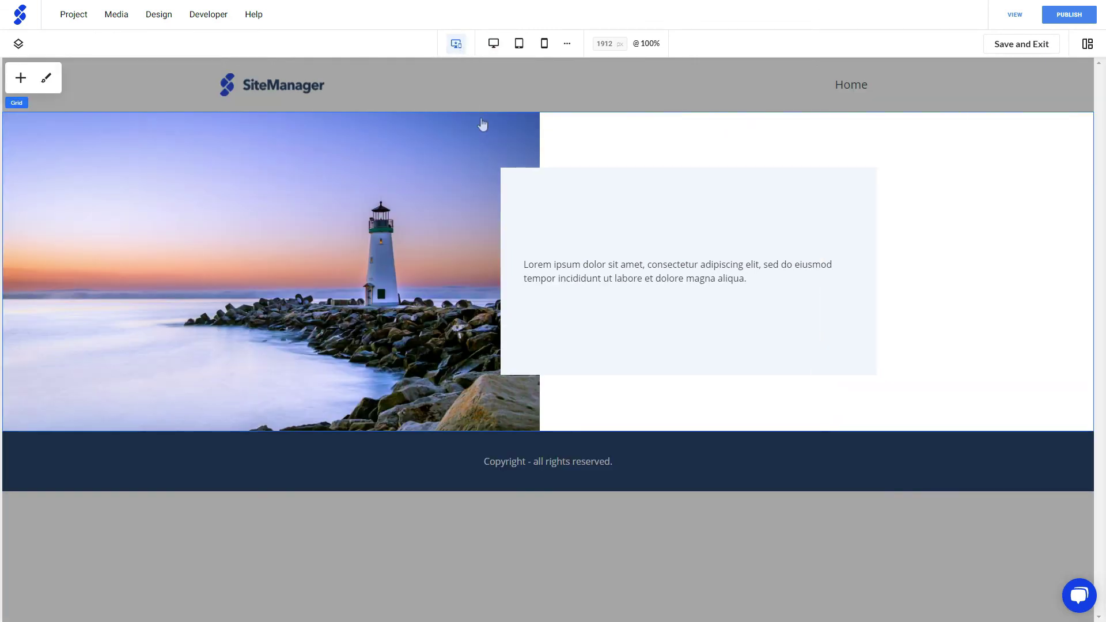
pyautogui.click(566, 43)
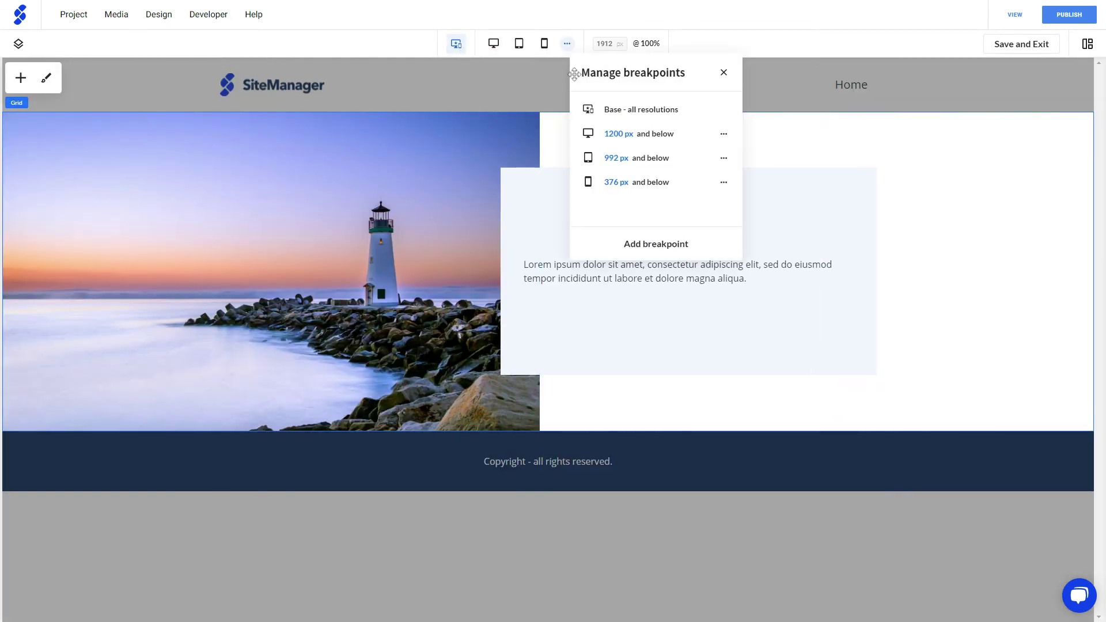
pyautogui.click(566, 44)
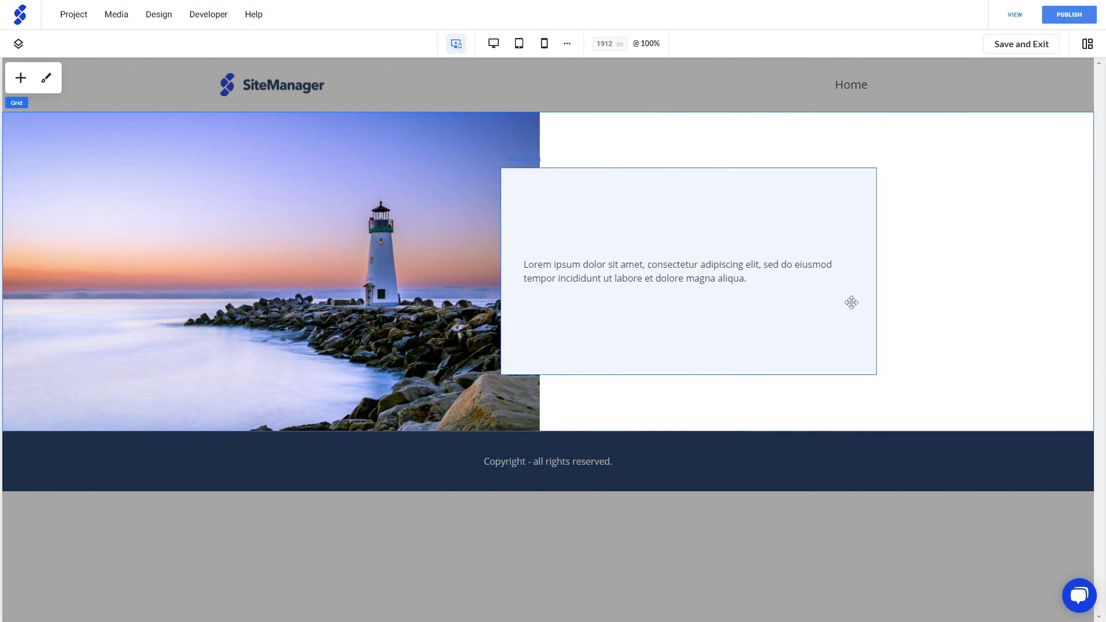
# - Save the grid design, return to the Home page, and view the Grid component's additional options
pyautogui.click(1035, 51)
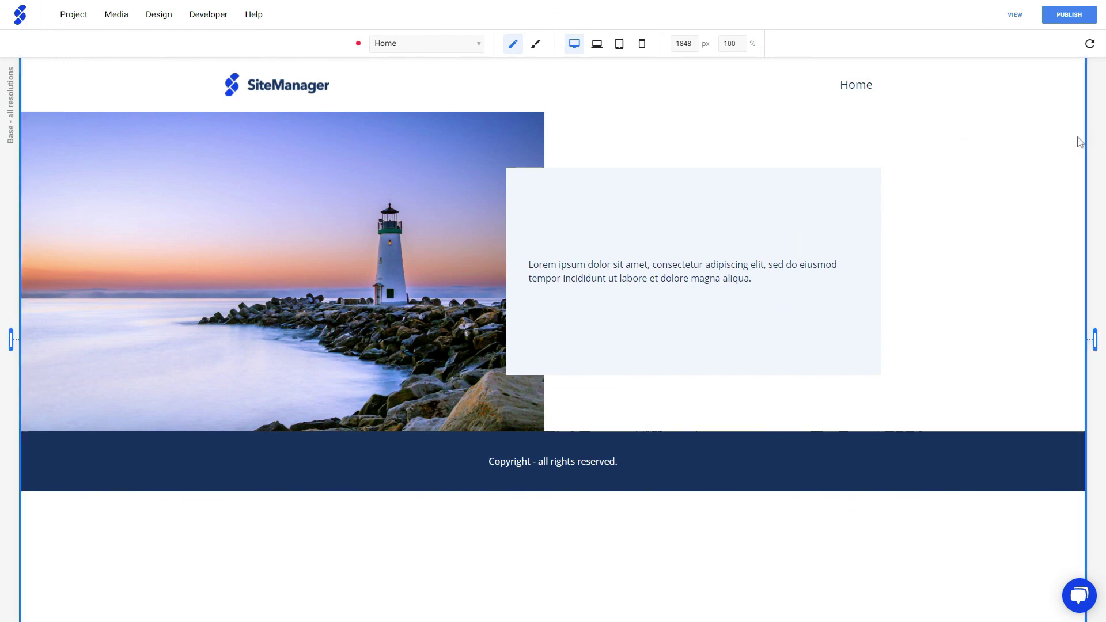
pyautogui.click(1070, 130)
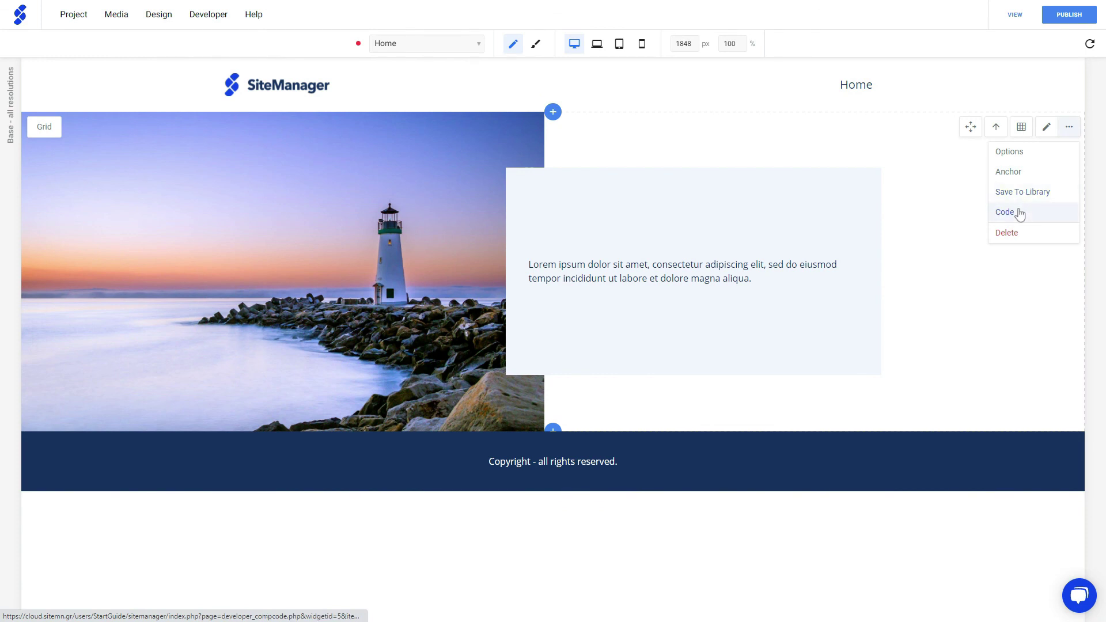
pyautogui.click(1069, 126)
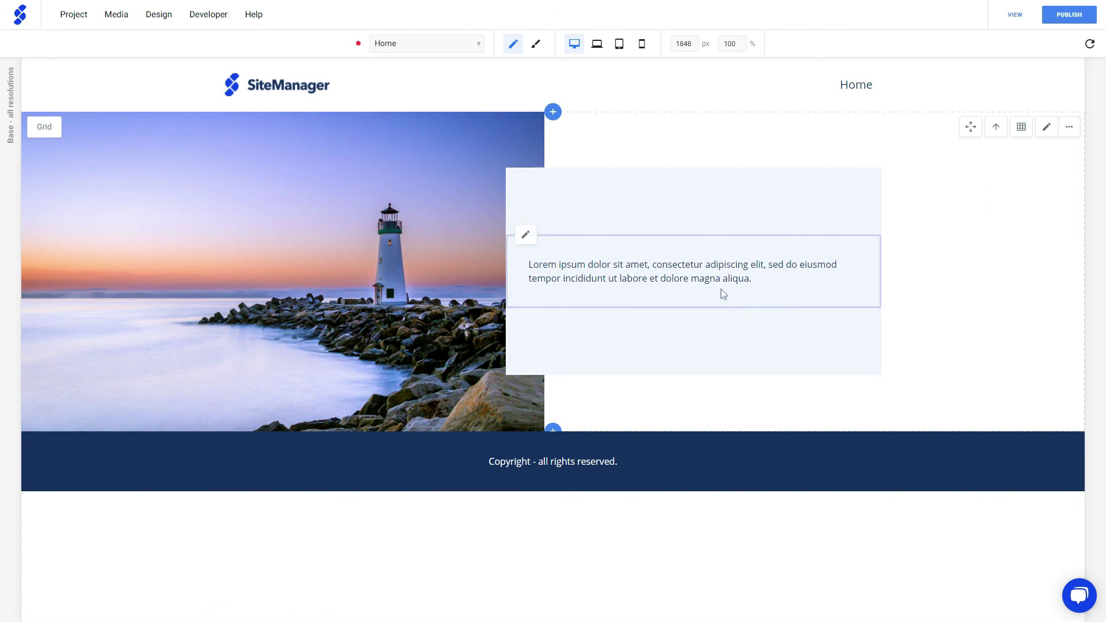